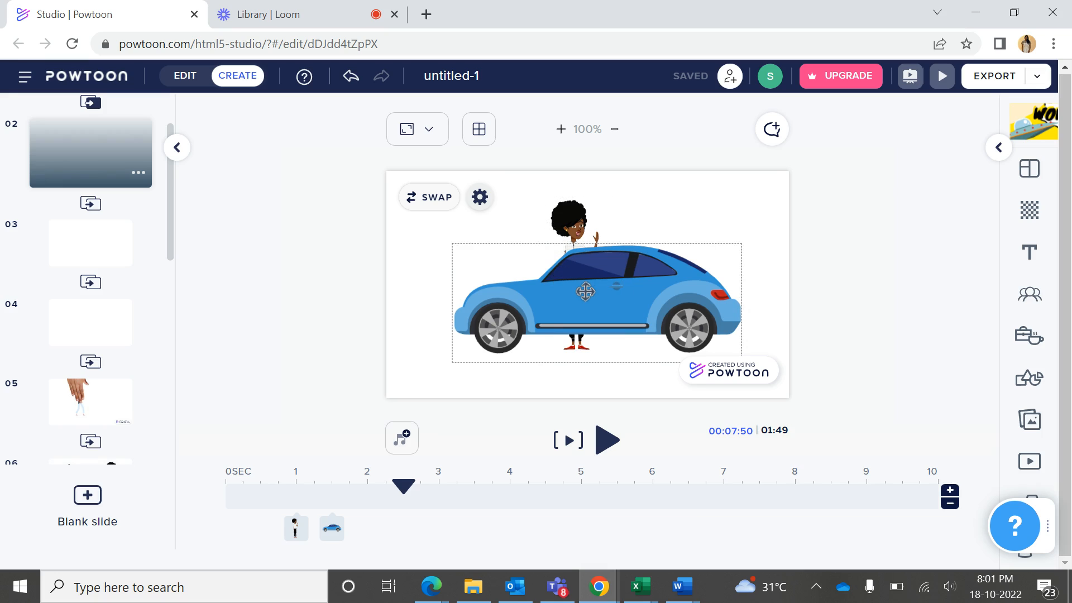
- Bring the standing woman on slide 2 forward one level so that she is in front of the blue car
click(573, 230)
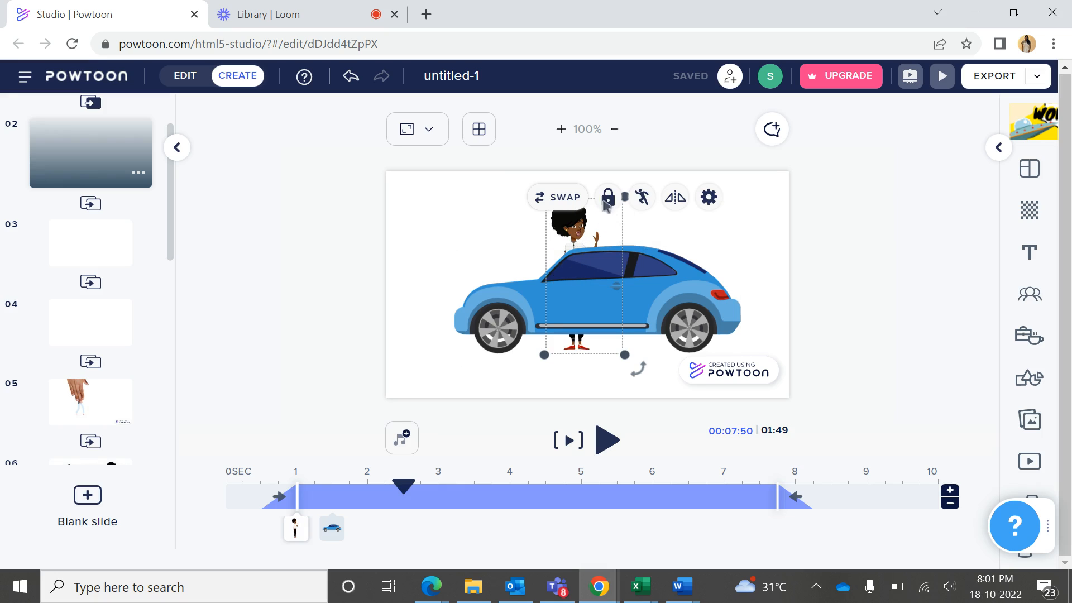
click(709, 197)
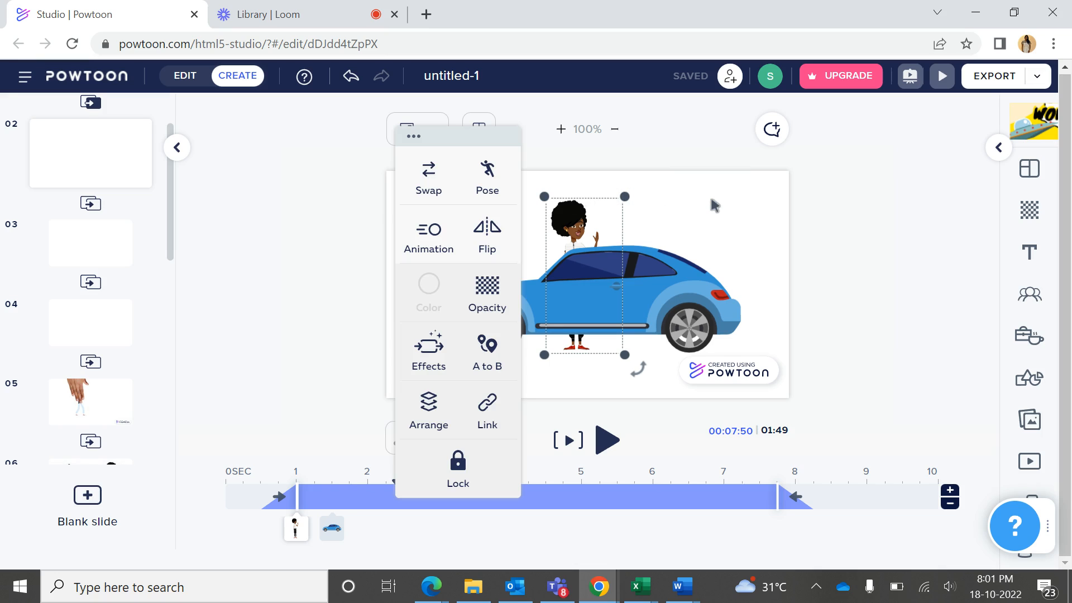
click(428, 423)
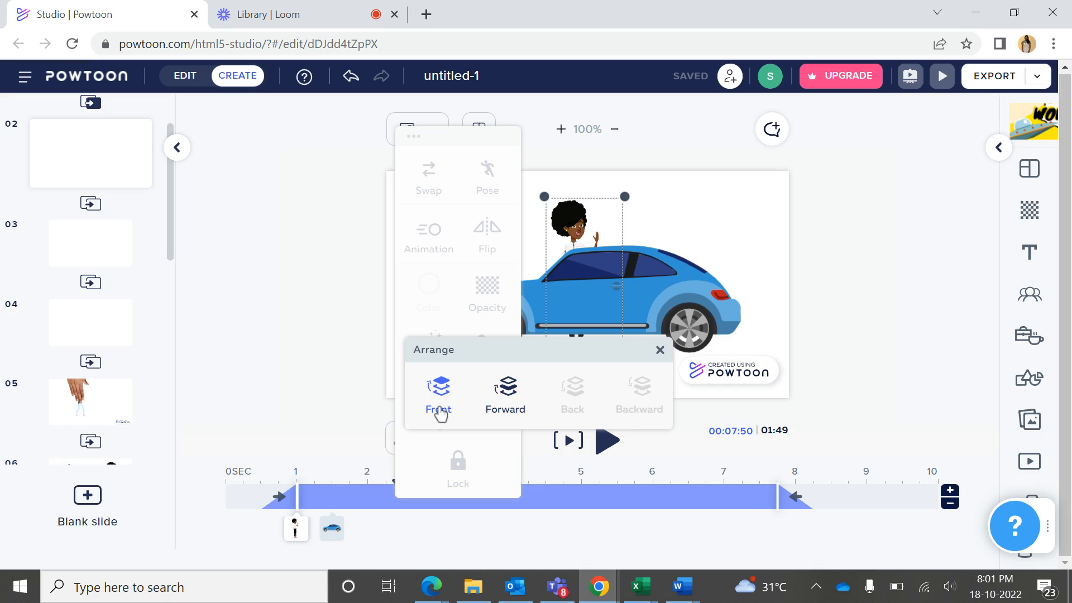
click(506, 400)
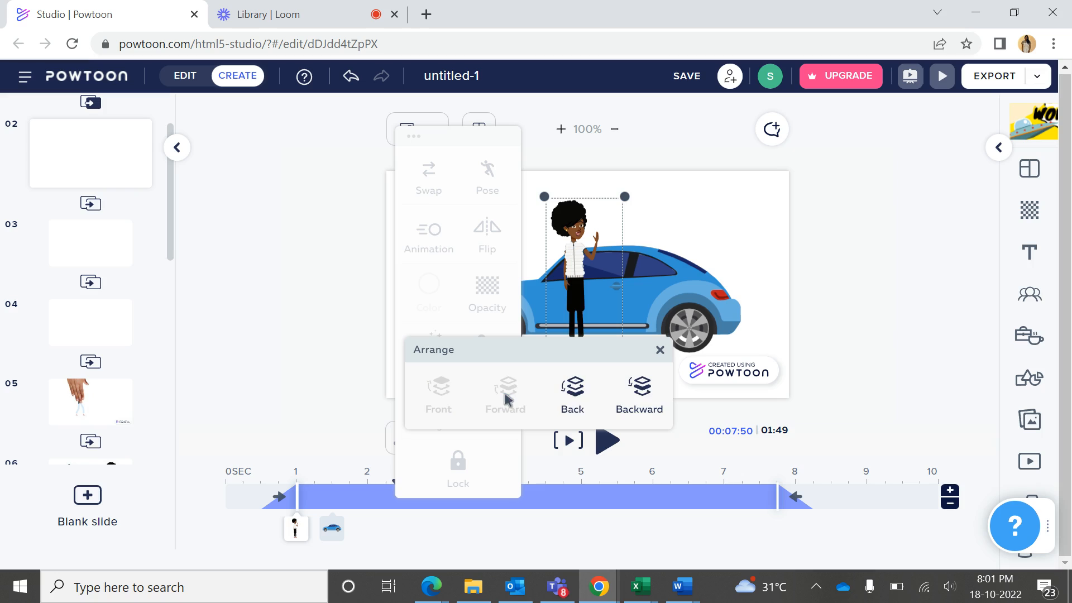
click(674, 219)
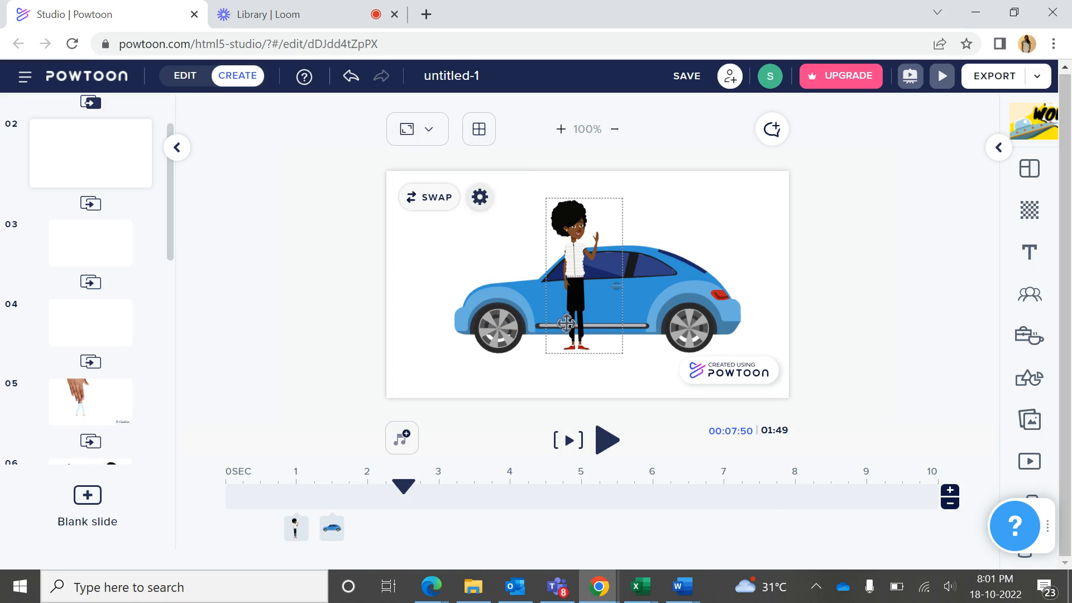
- Send the standing woman backwards one level, behind the blue car
click(579, 283)
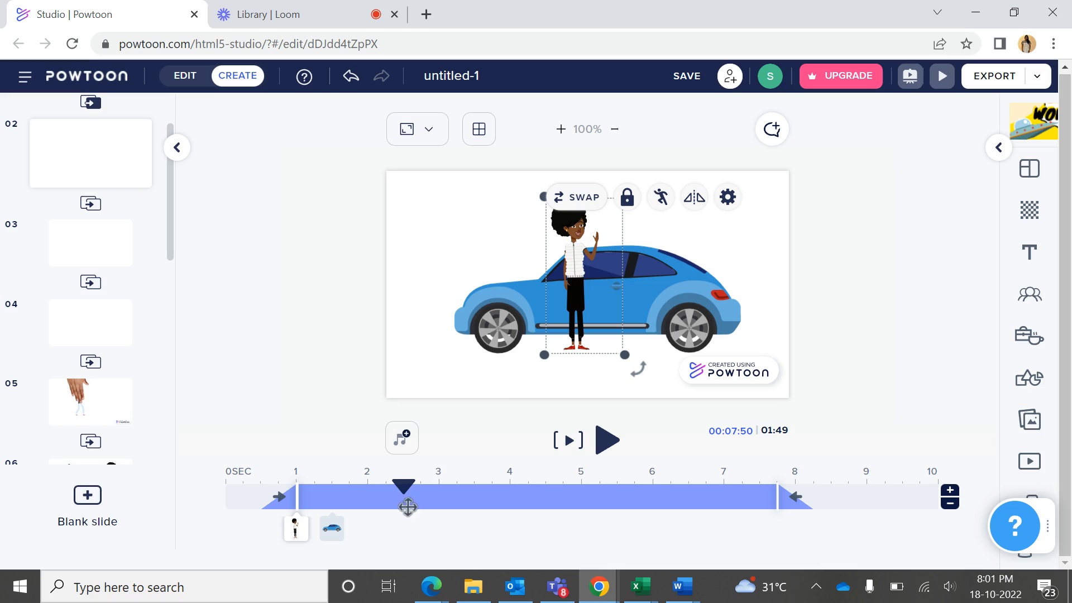
mouse_move(296, 528)
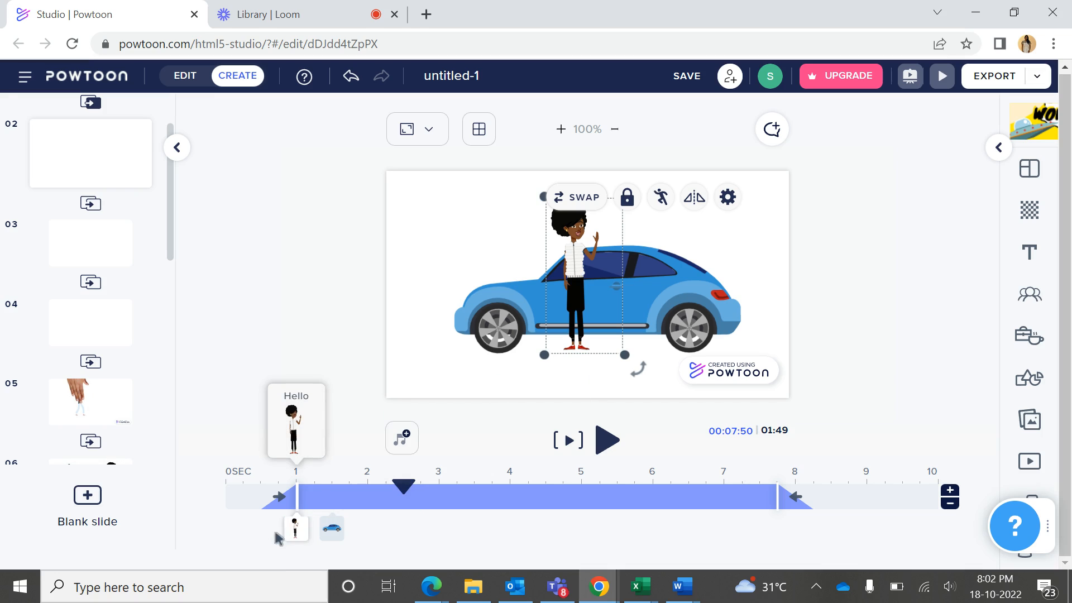
right_click(294, 528)
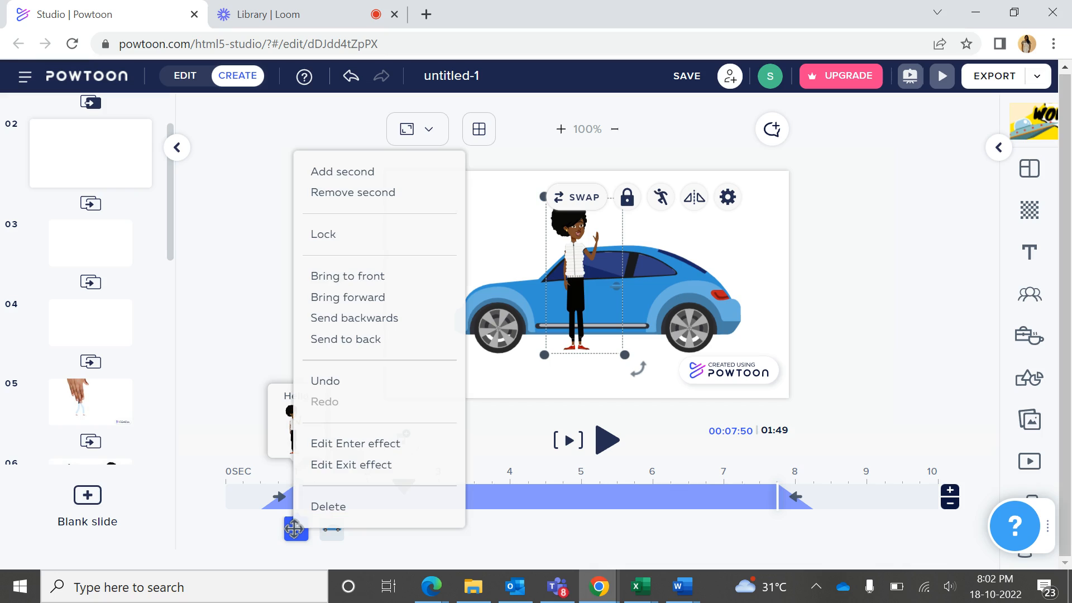
click(346, 318)
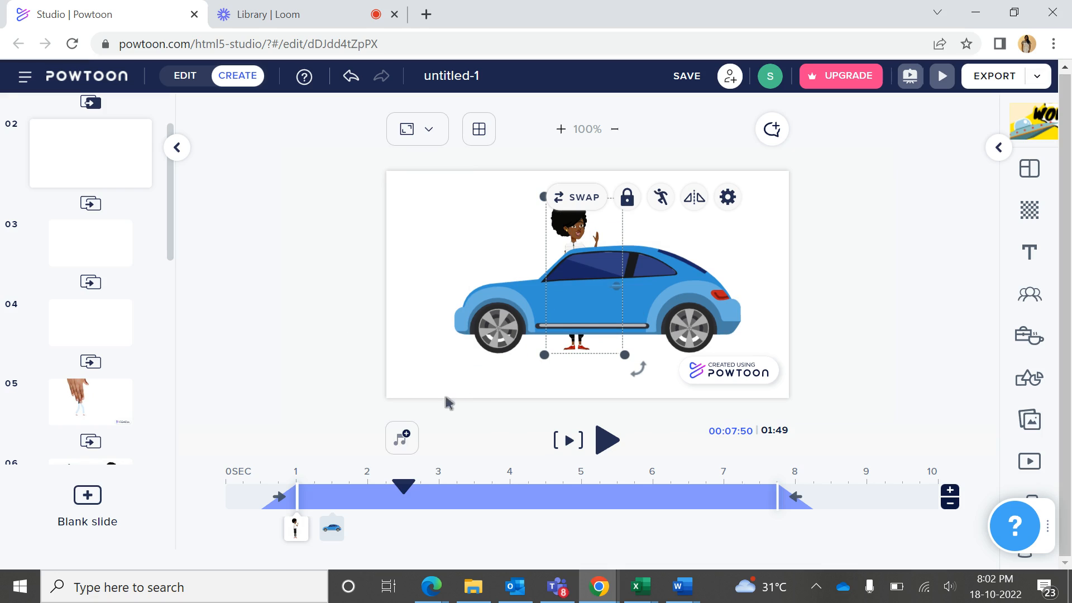
- Bring the woman hidden by the car forward again, placing her in front of it
right_click(578, 226)
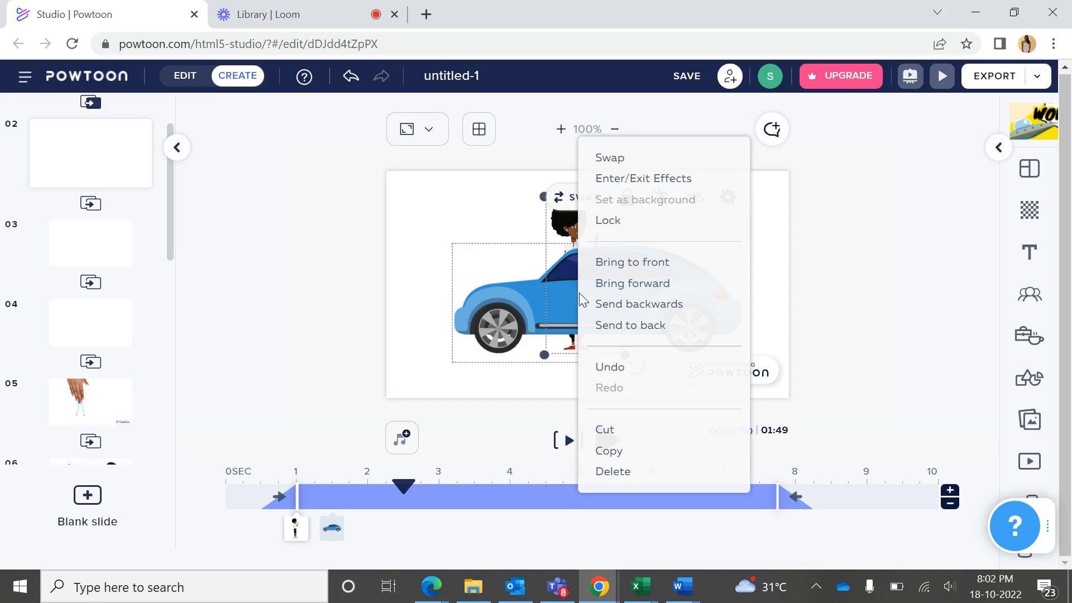
click(611, 289)
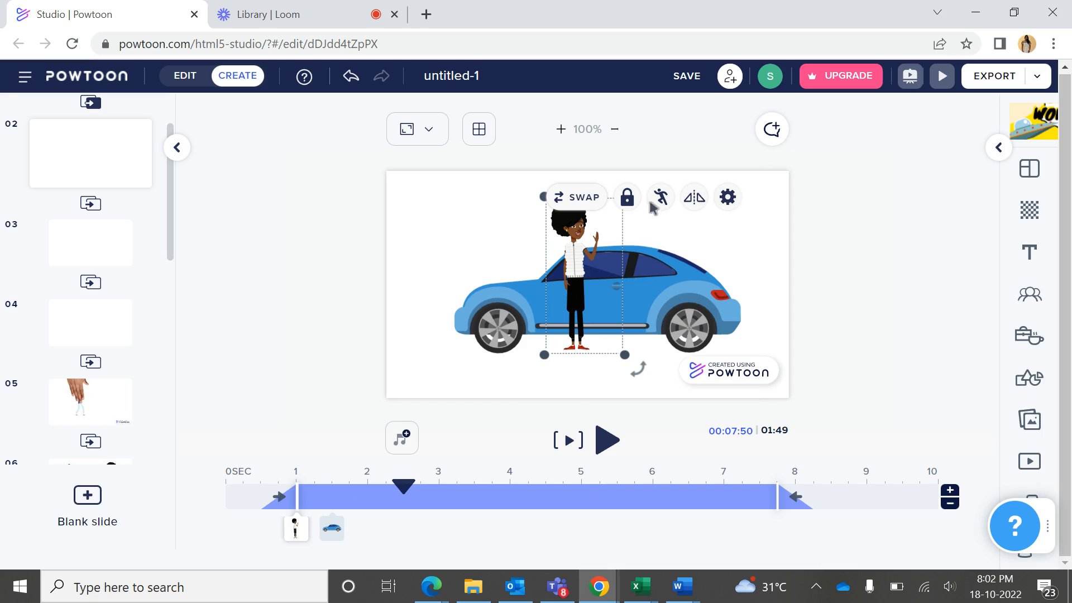
click(729, 199)
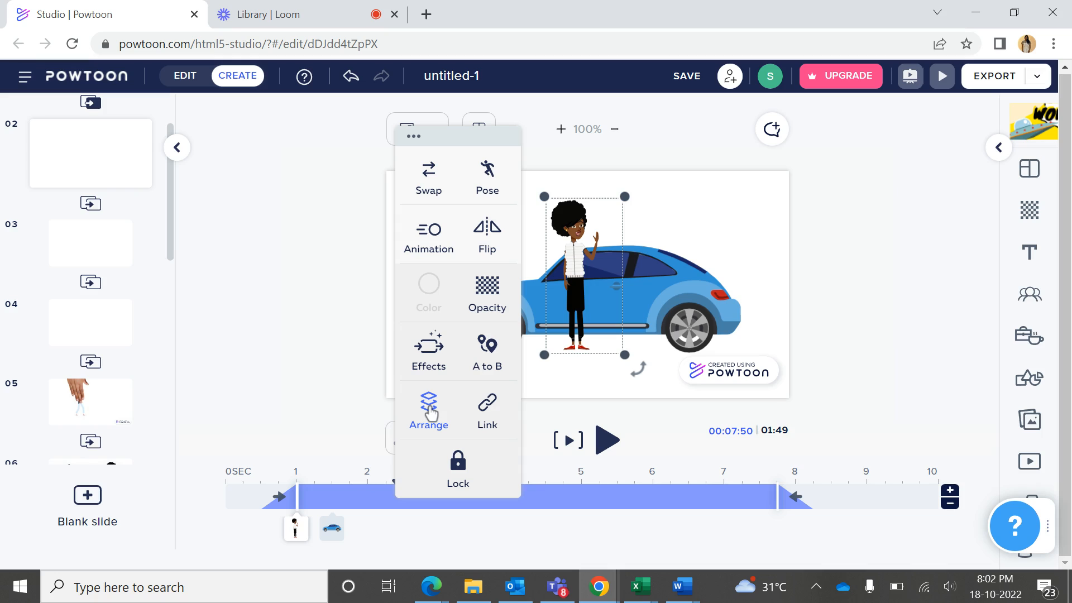
click(347, 334)
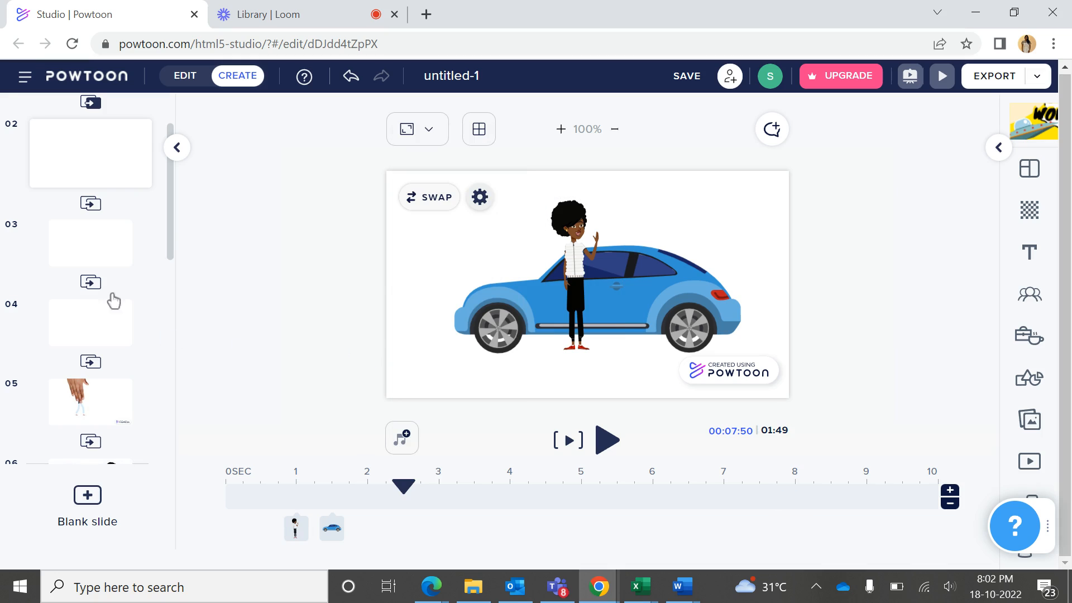
- On slide 3, select the seated woman behind the office chair and bring her to the front of all objects
click(103, 243)
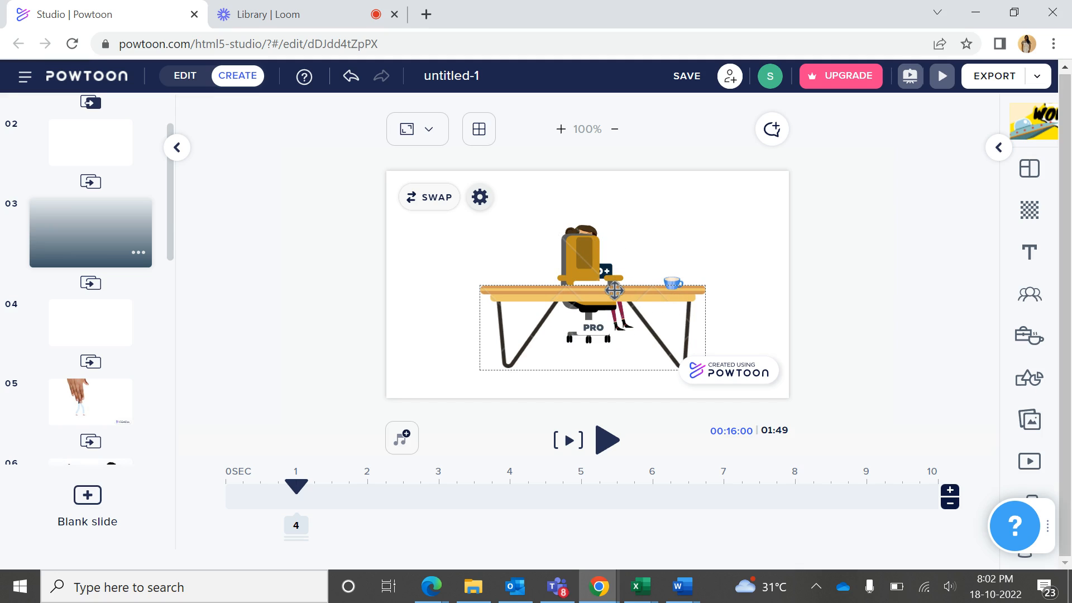
click(609, 263)
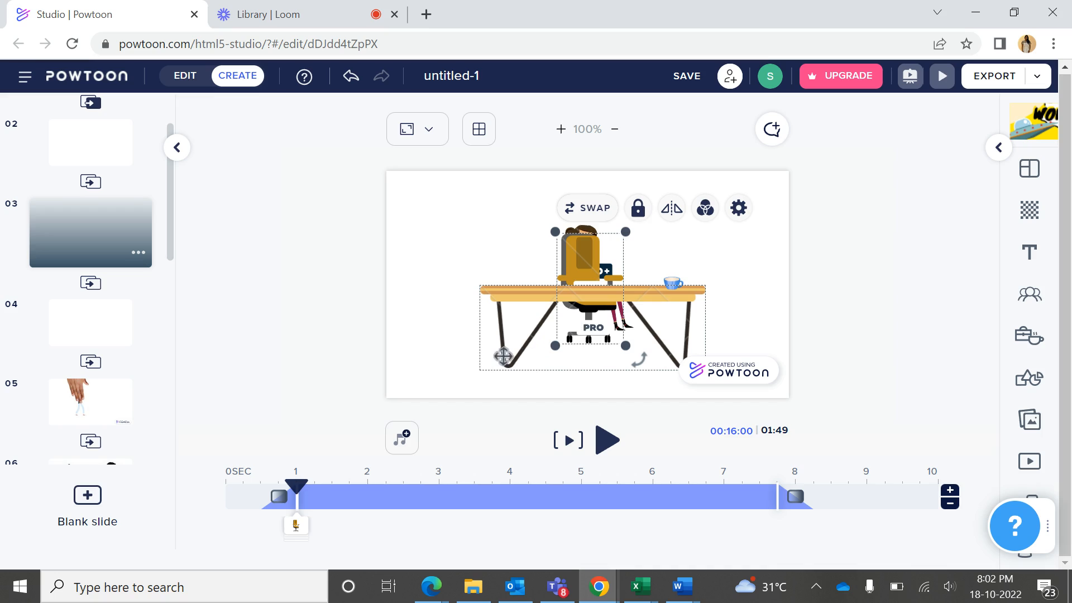
mouse_move(299, 525)
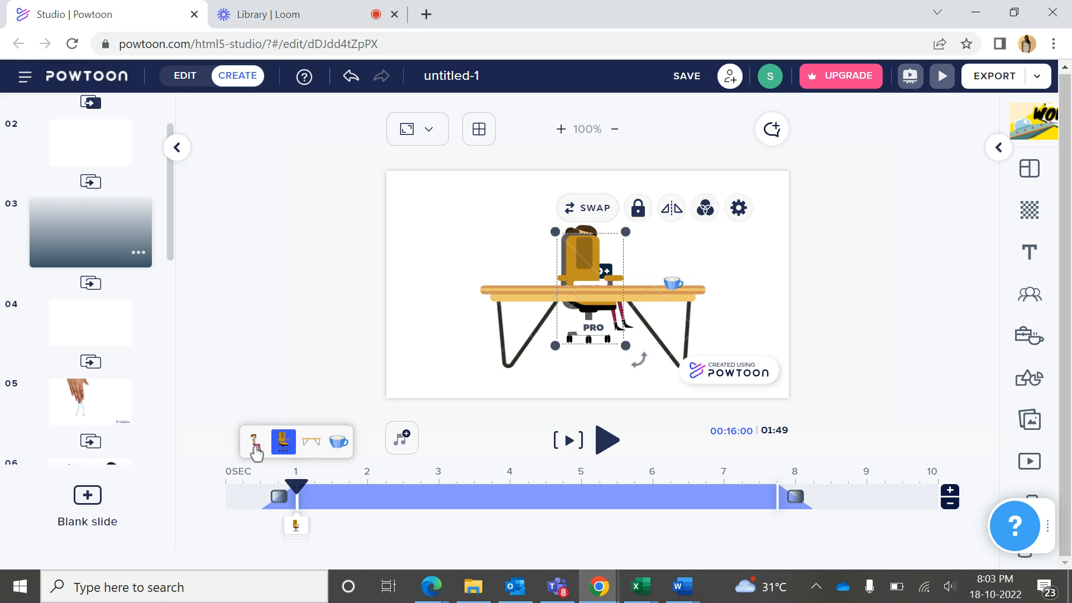
click(255, 442)
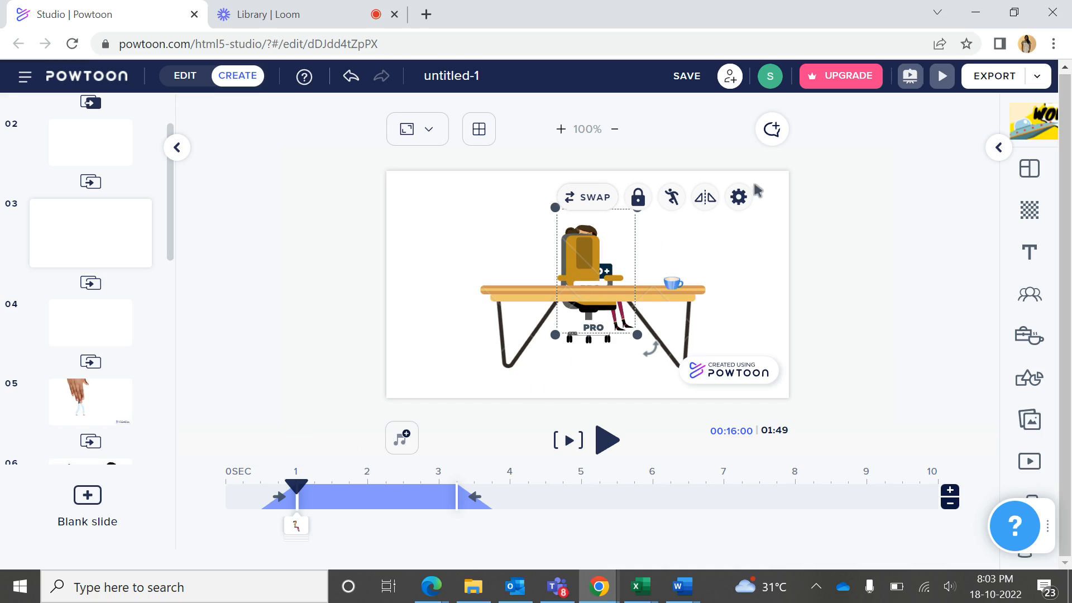
click(739, 197)
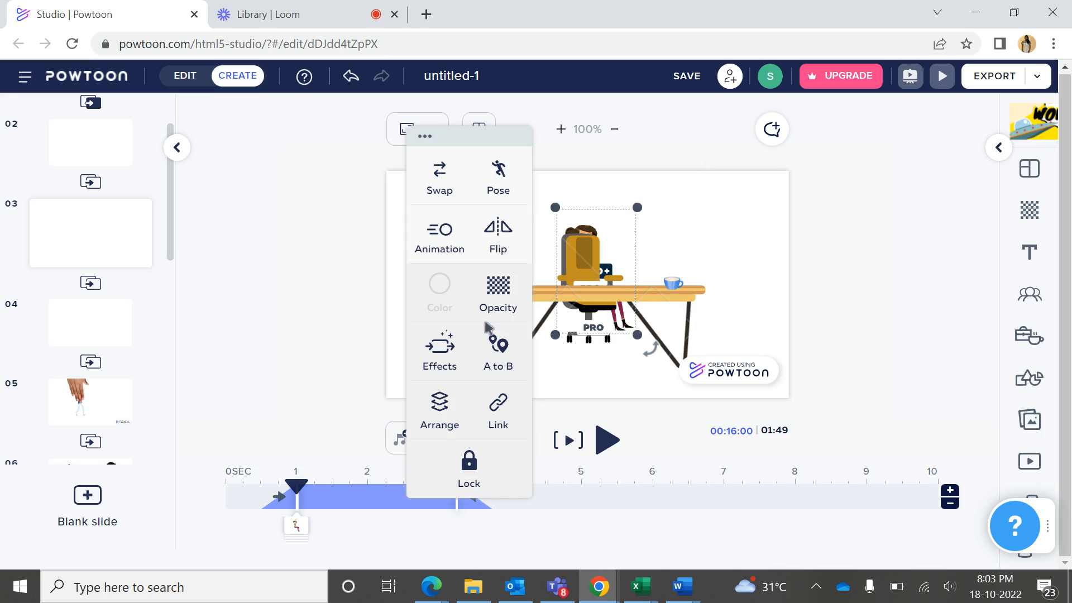
click(446, 410)
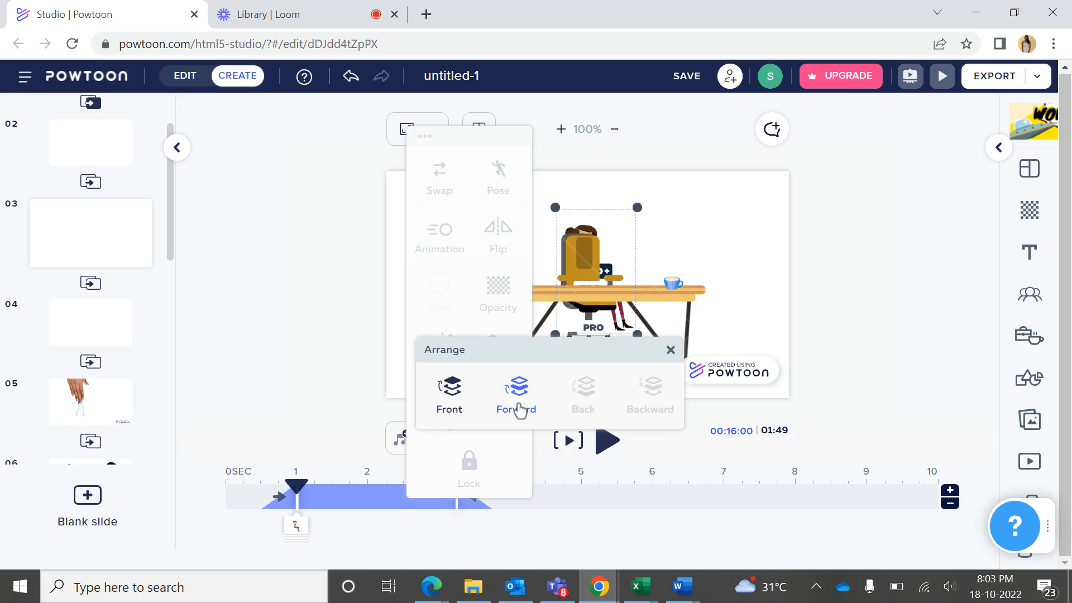
click(450, 403)
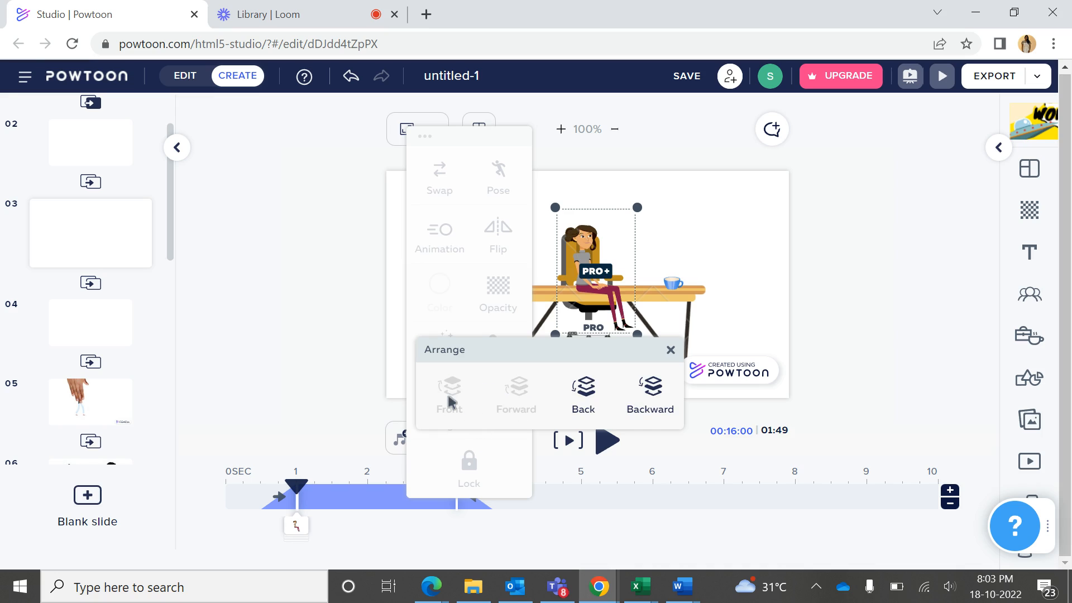
click(706, 247)
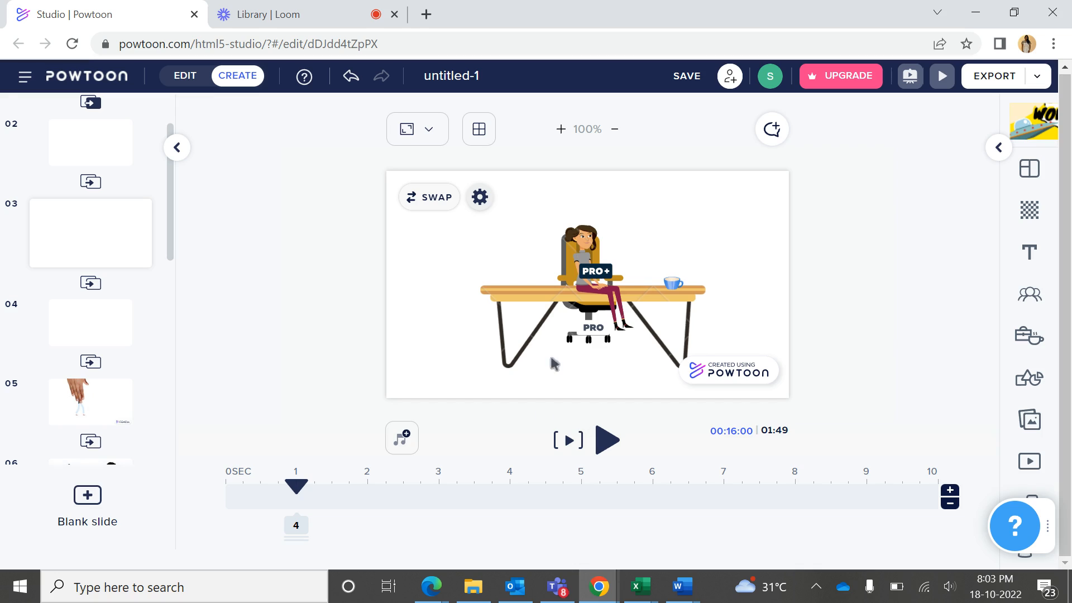
- Move the seated woman backward two levels and send her to the very back, behind the chair
click(592, 241)
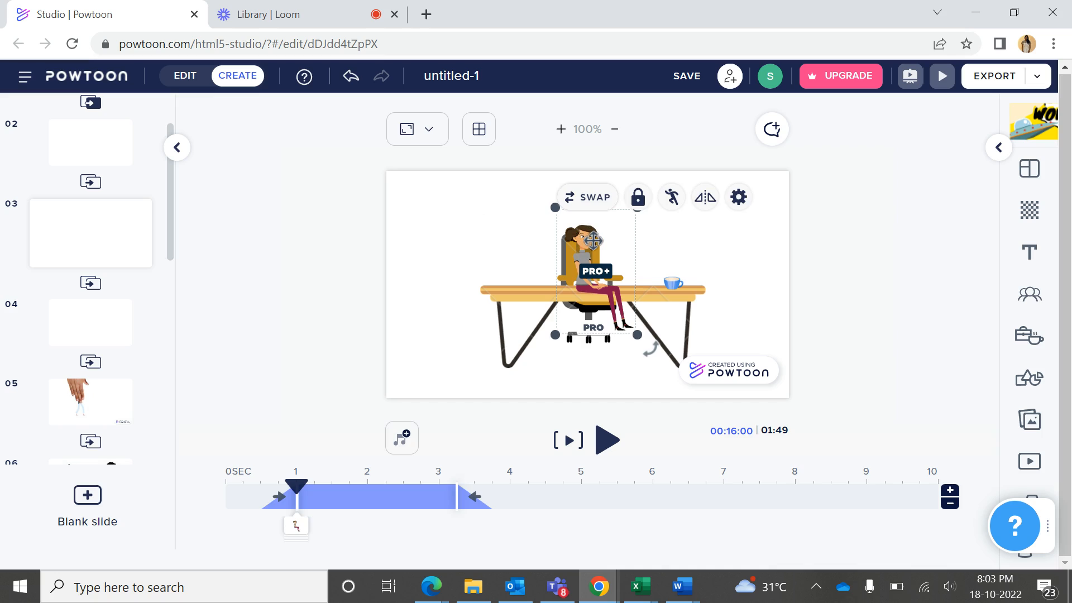
click(739, 197)
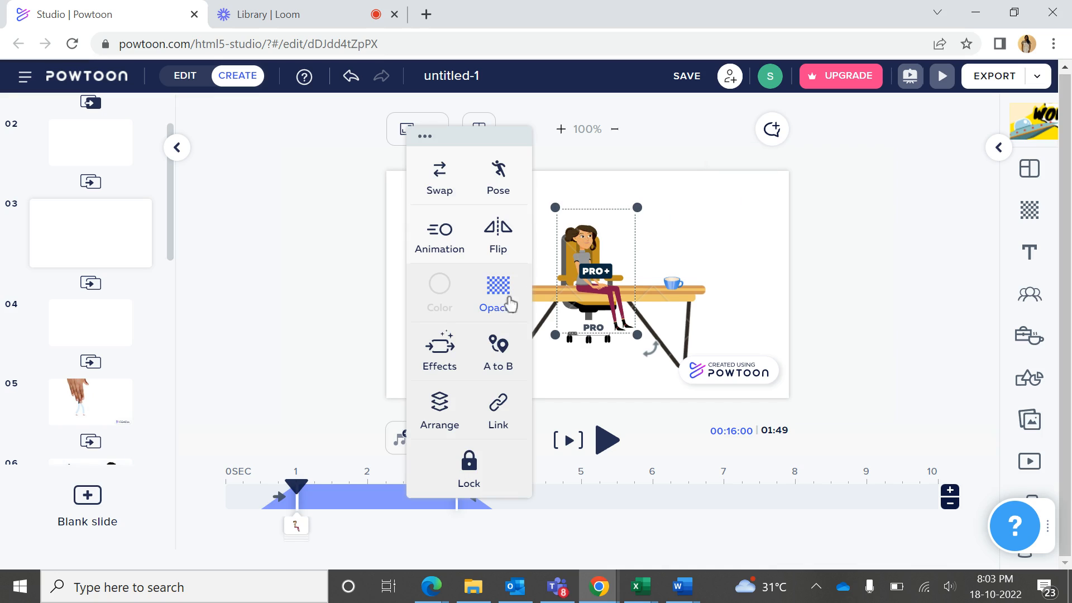
click(442, 418)
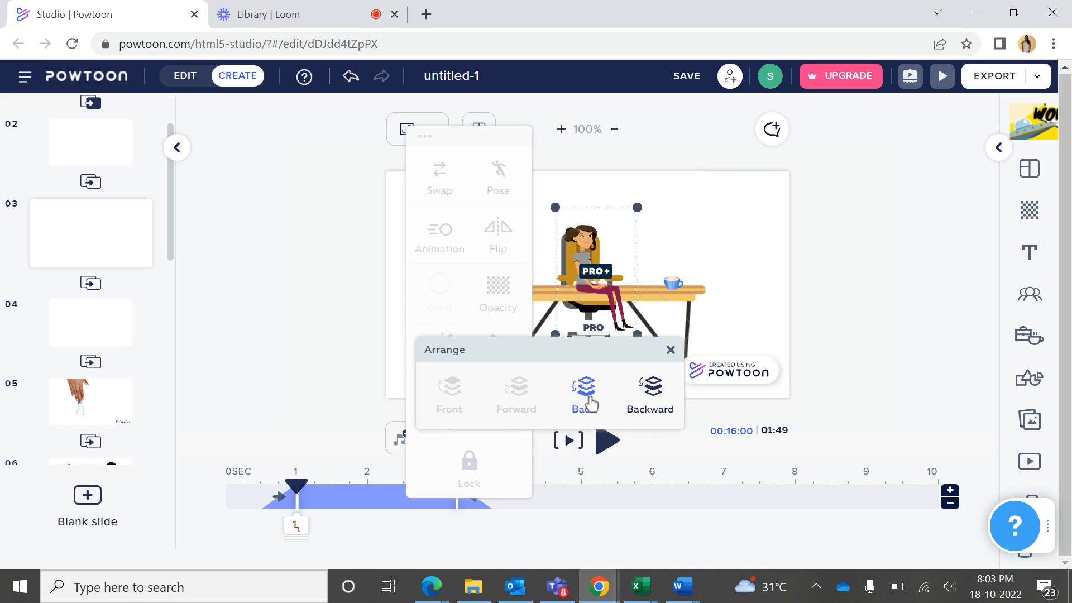
click(652, 400)
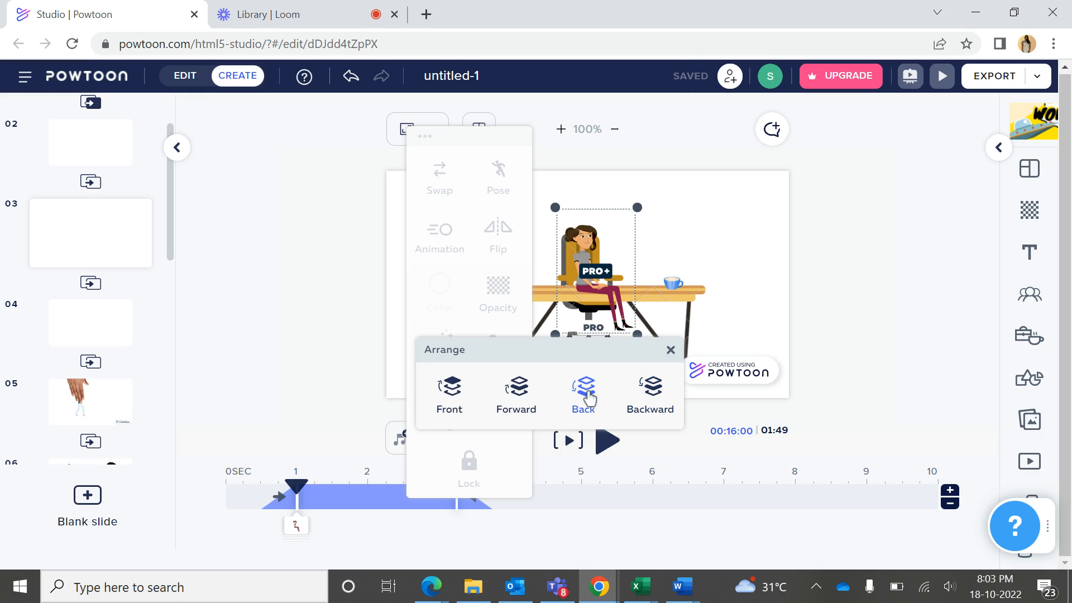
click(651, 399)
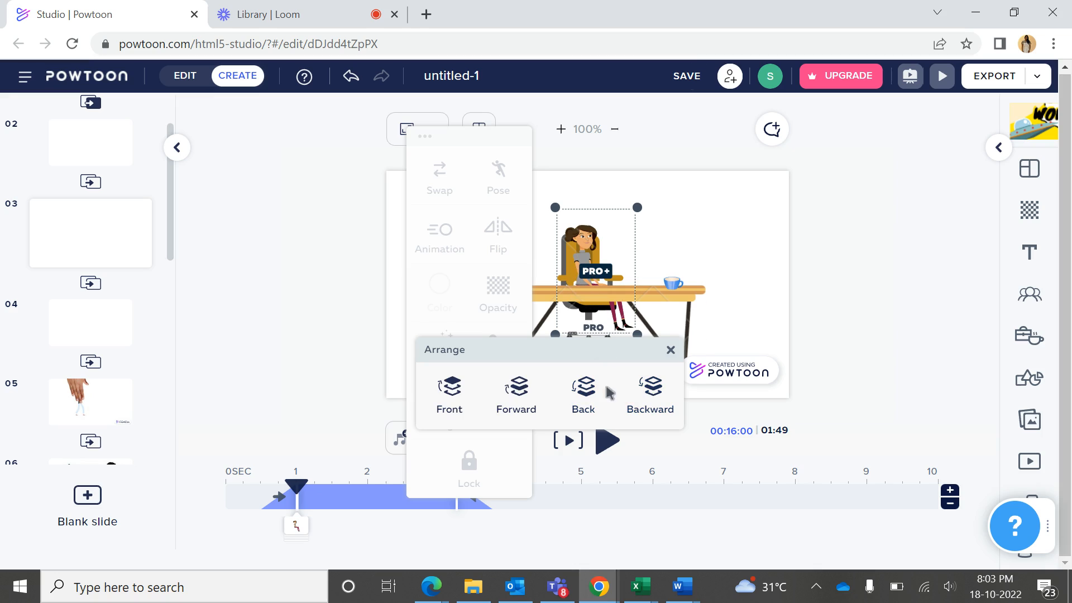
click(581, 406)
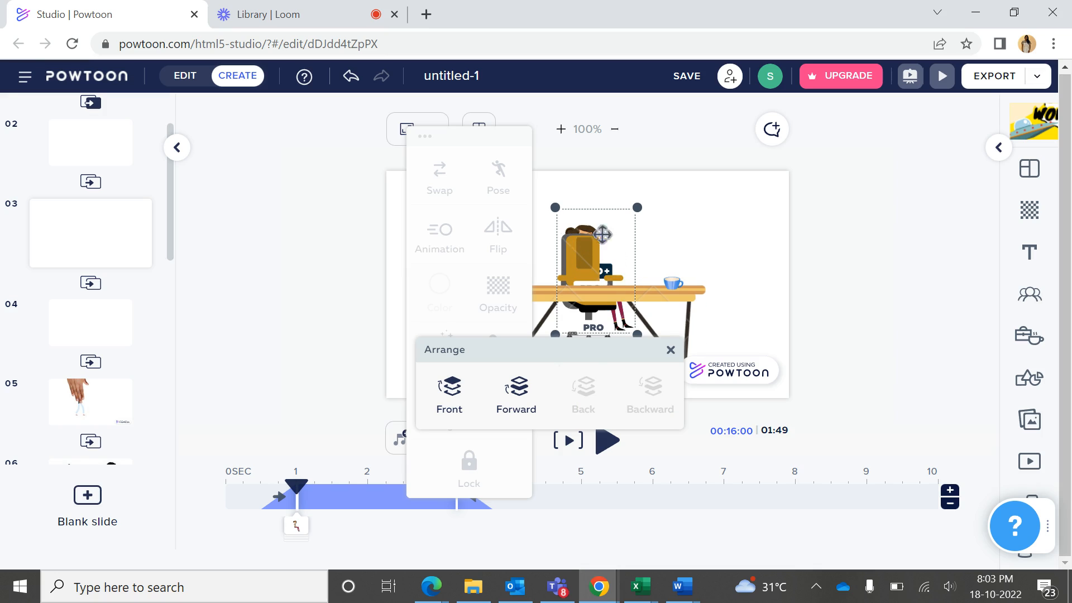
- Bring the seated woman forward three levels, in front of the chair, table and cup
click(516, 404)
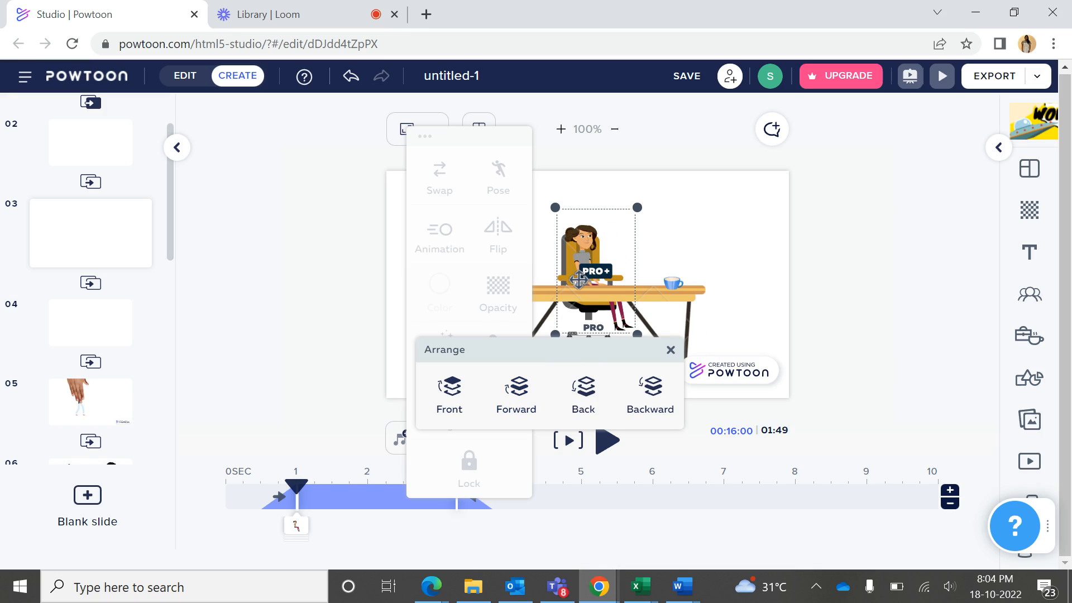
click(516, 394)
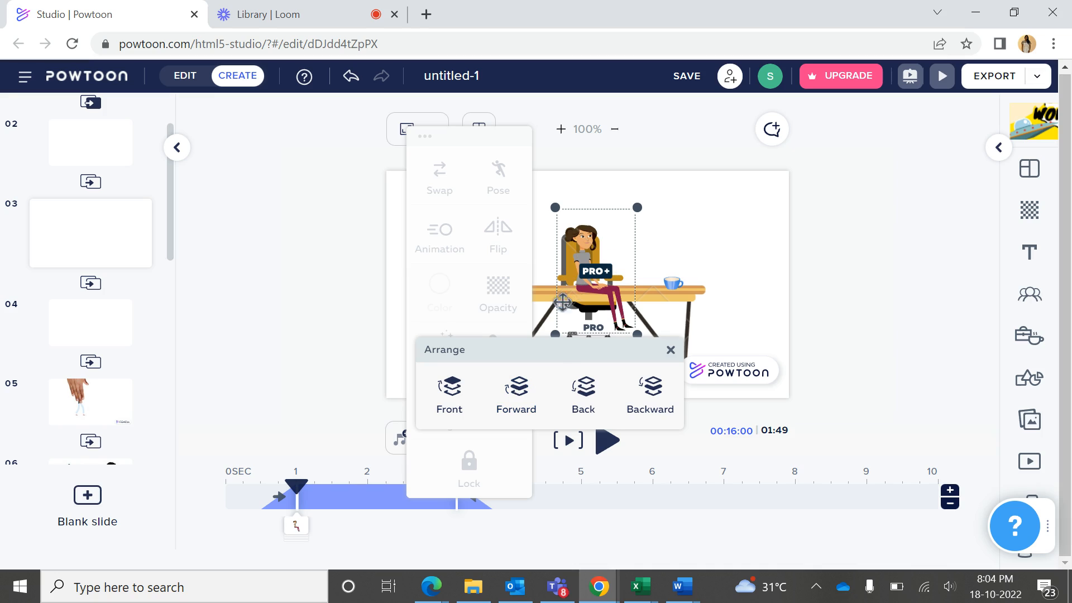
click(521, 398)
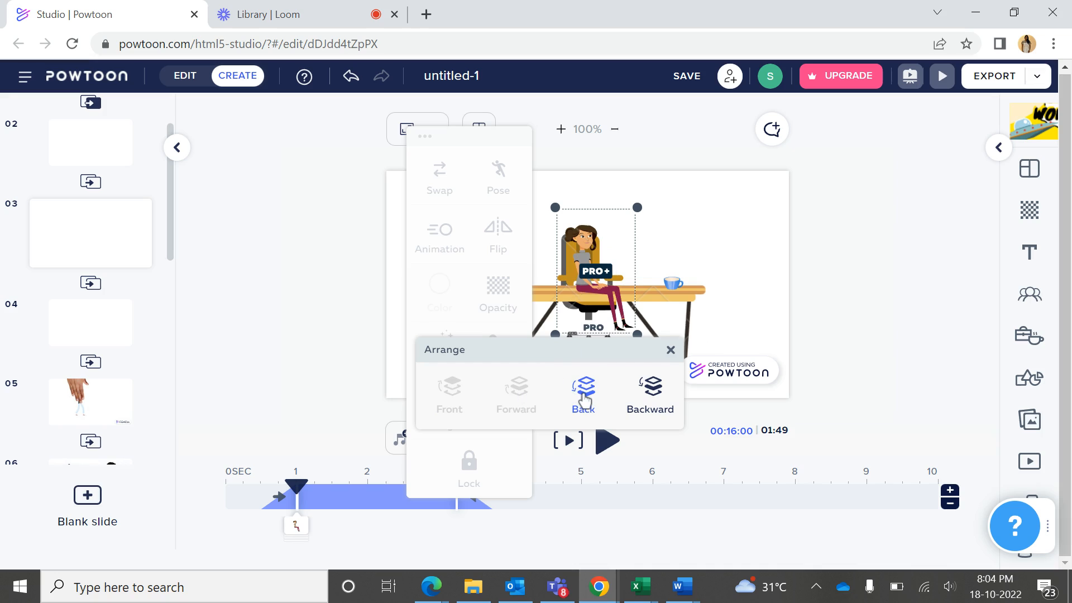
- Move the seated woman backward two levels so that she is layered between the chair and the table
click(651, 405)
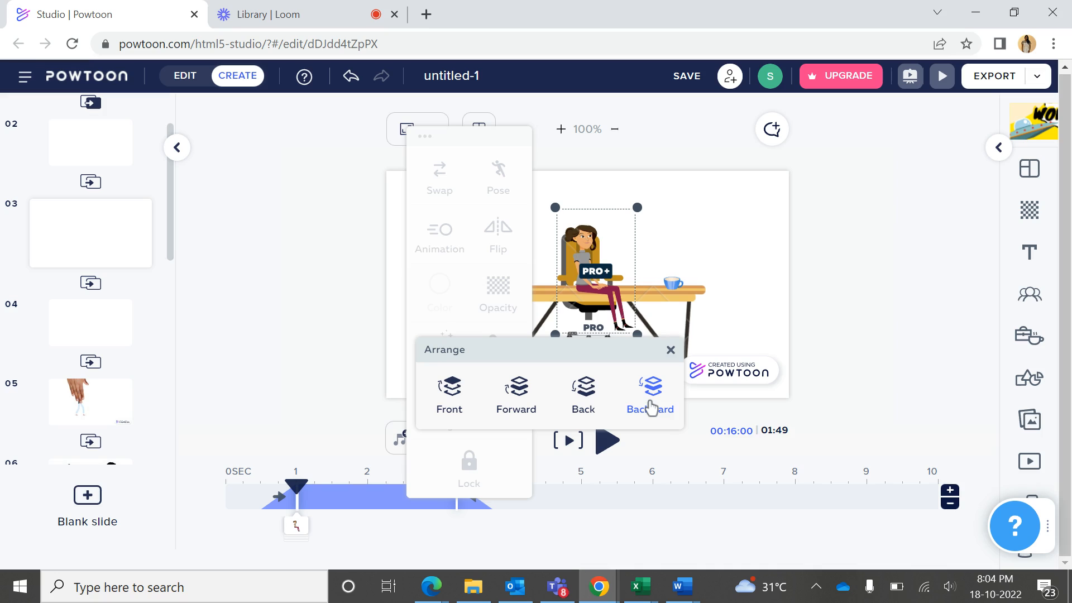
click(651, 406)
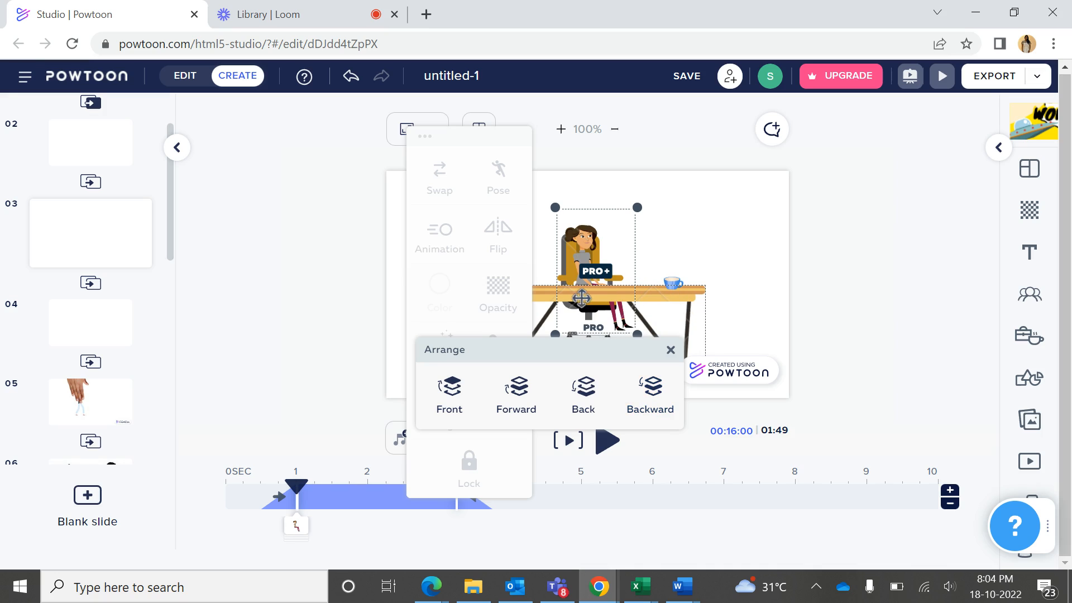
click(730, 241)
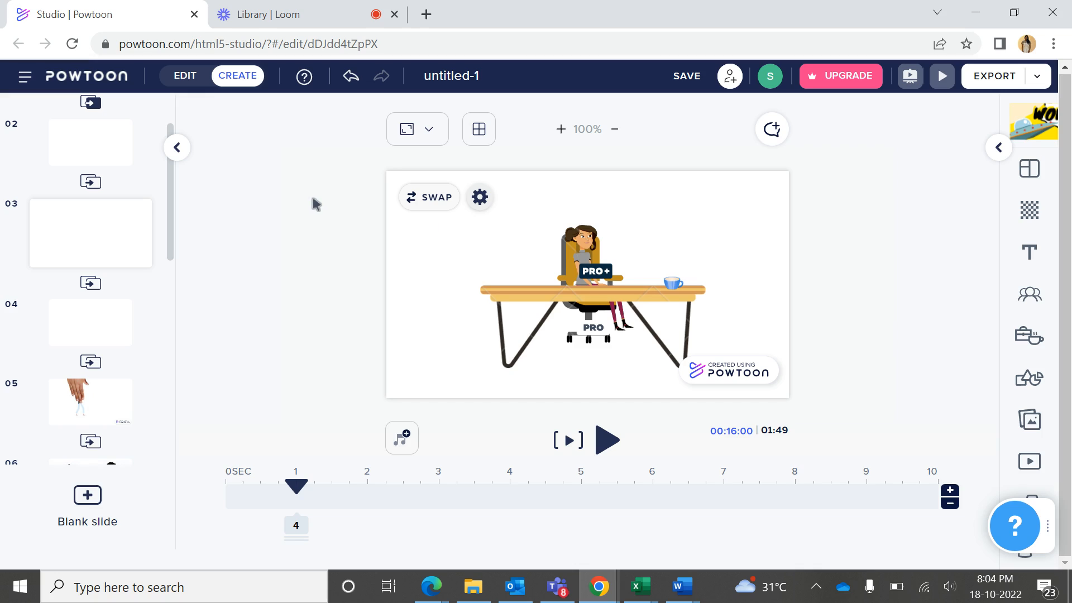
- View slide 4 and return to slide 2 with the woman and the car
click(90, 329)
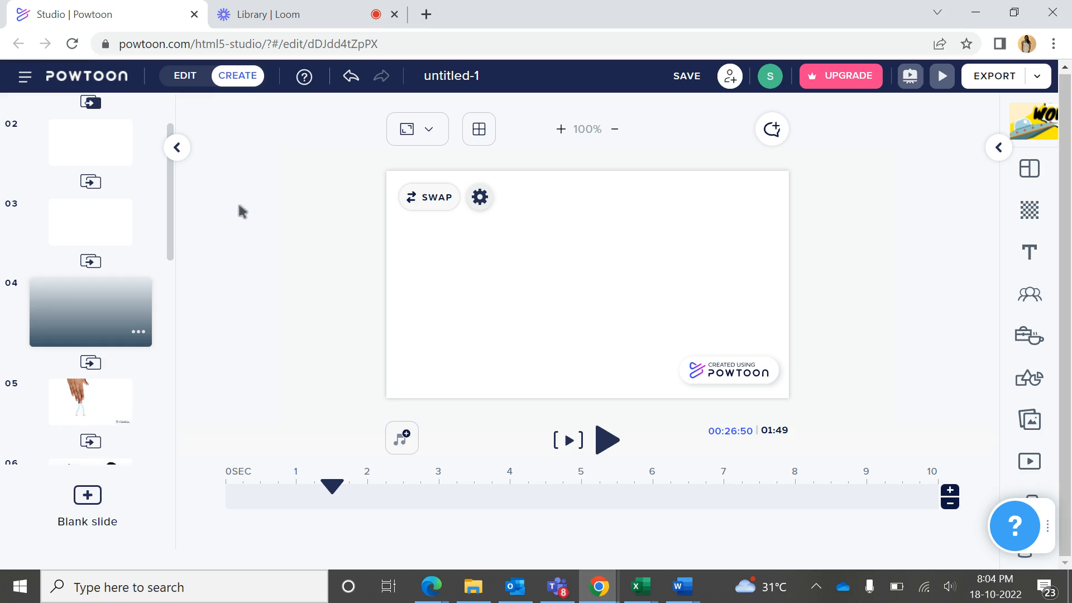
click(102, 145)
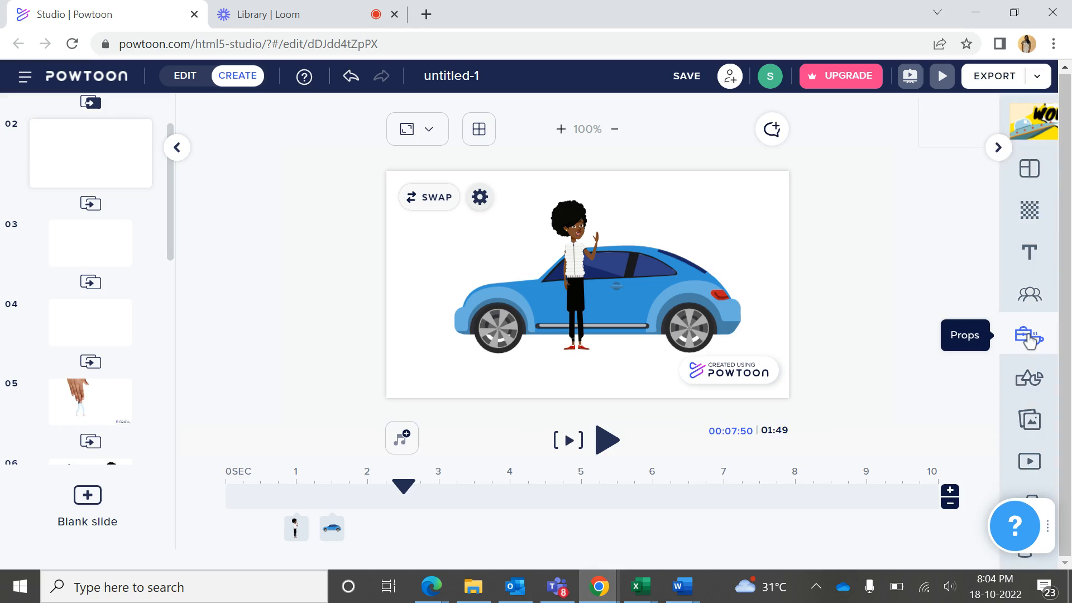
- Search the props for "burger", add the round sesame-free burger to slide 2, and place it above the car's hood
click(1029, 337)
click(883, 177)
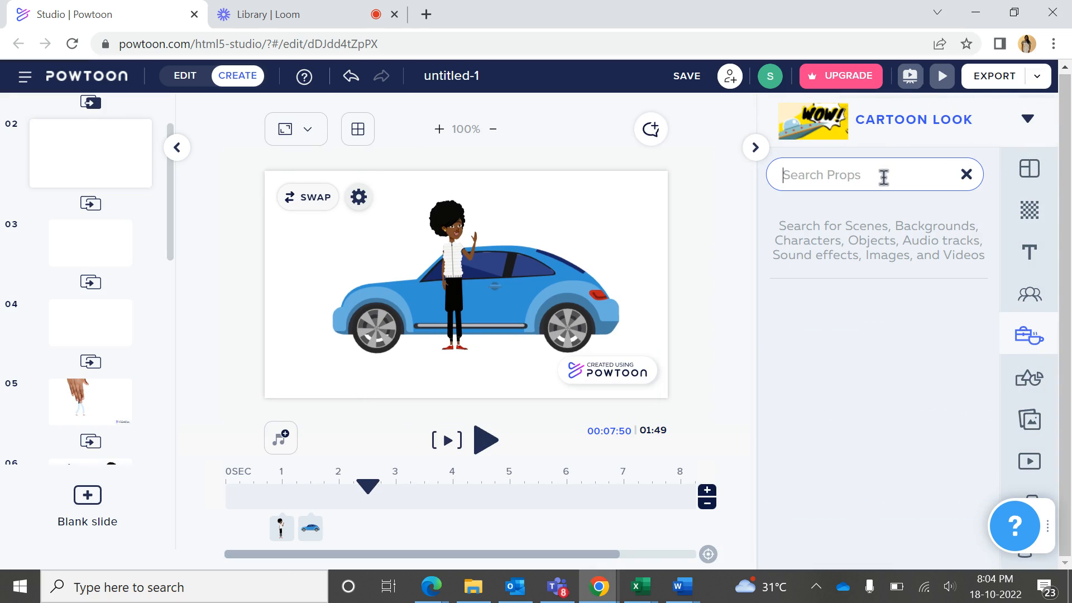
text(burger)
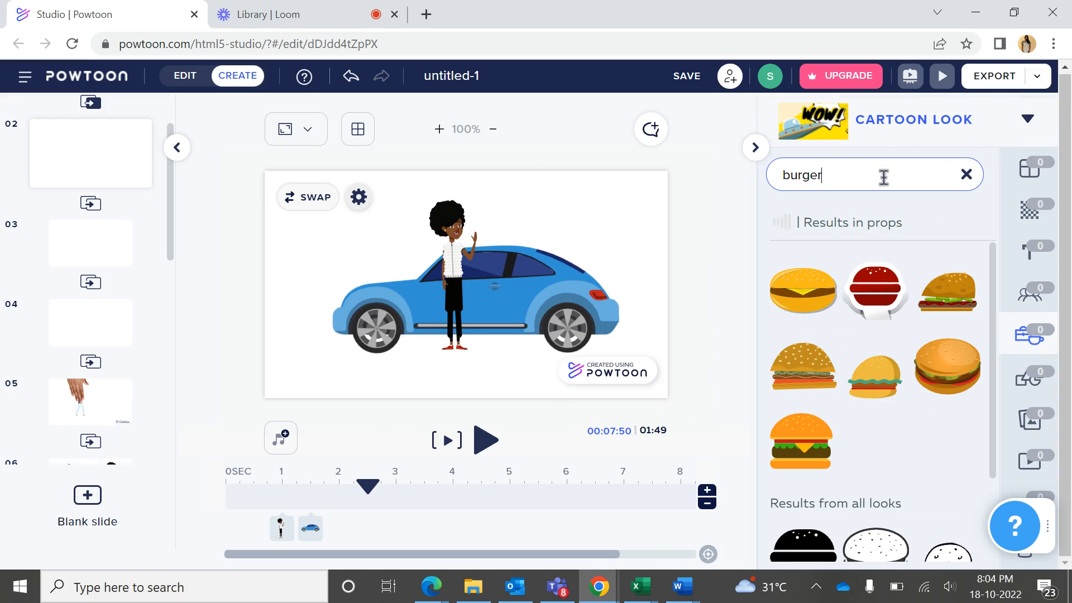
click(945, 366)
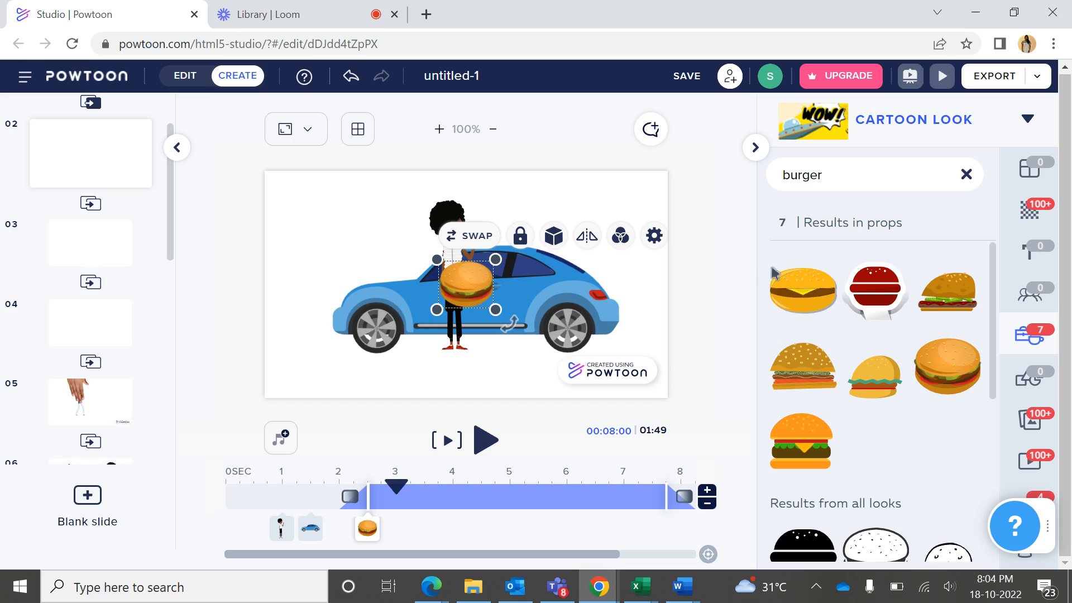
click(966, 174)
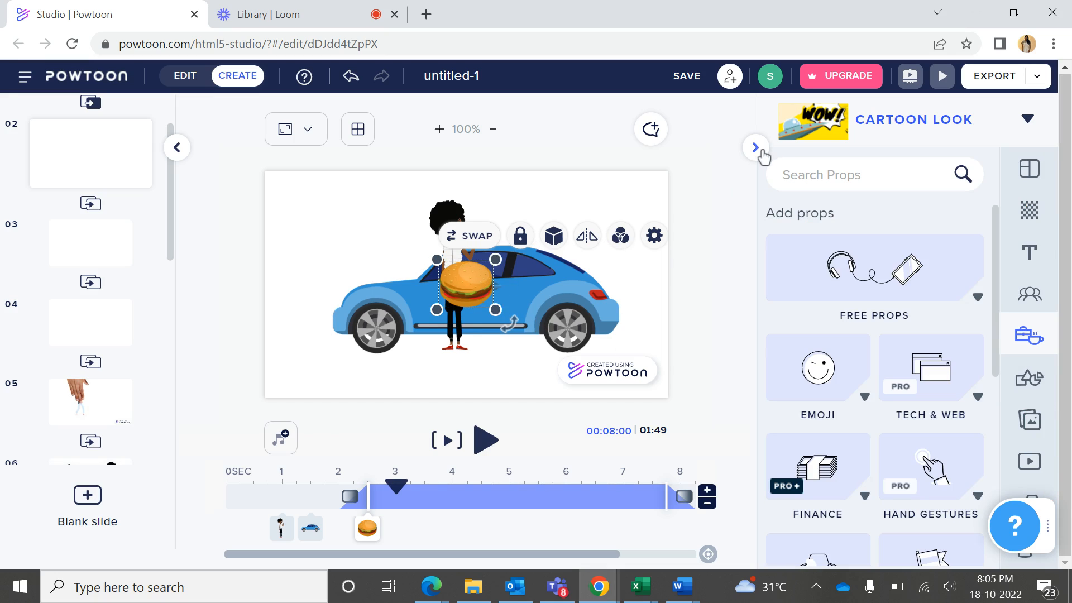
click(760, 152)
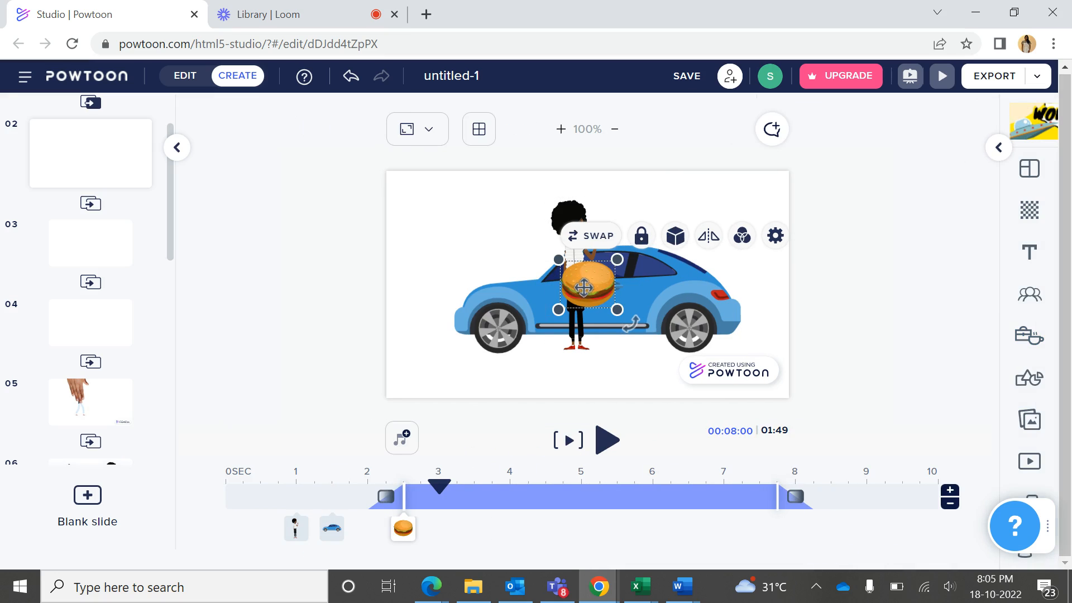
drag(583, 287, 461, 255)
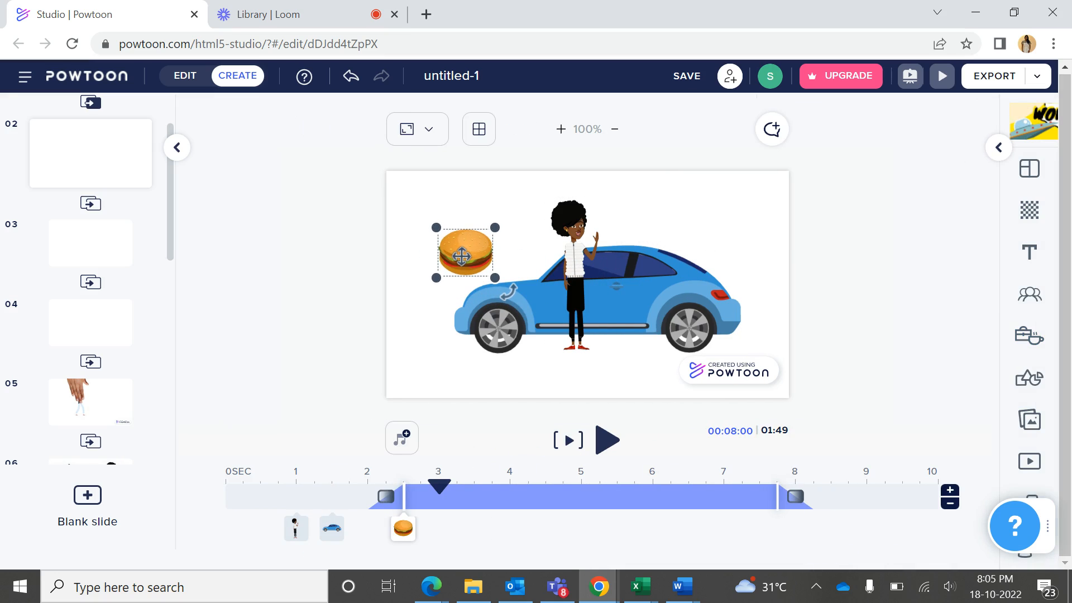
- Select the burger, woman and car together and align them left, center and right in turn
click(576, 249)
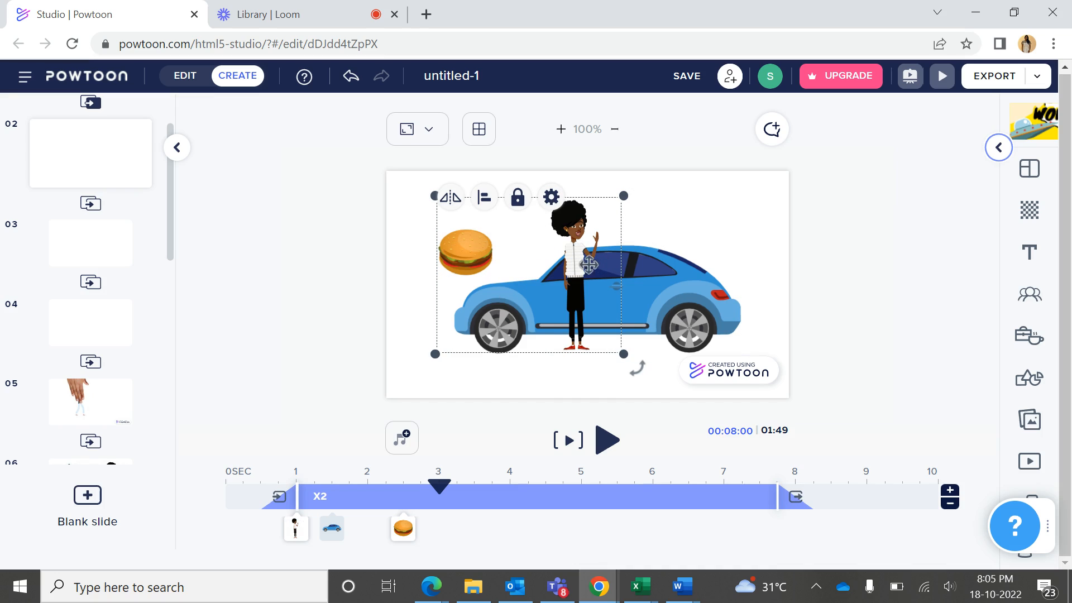
shift+click(670, 272)
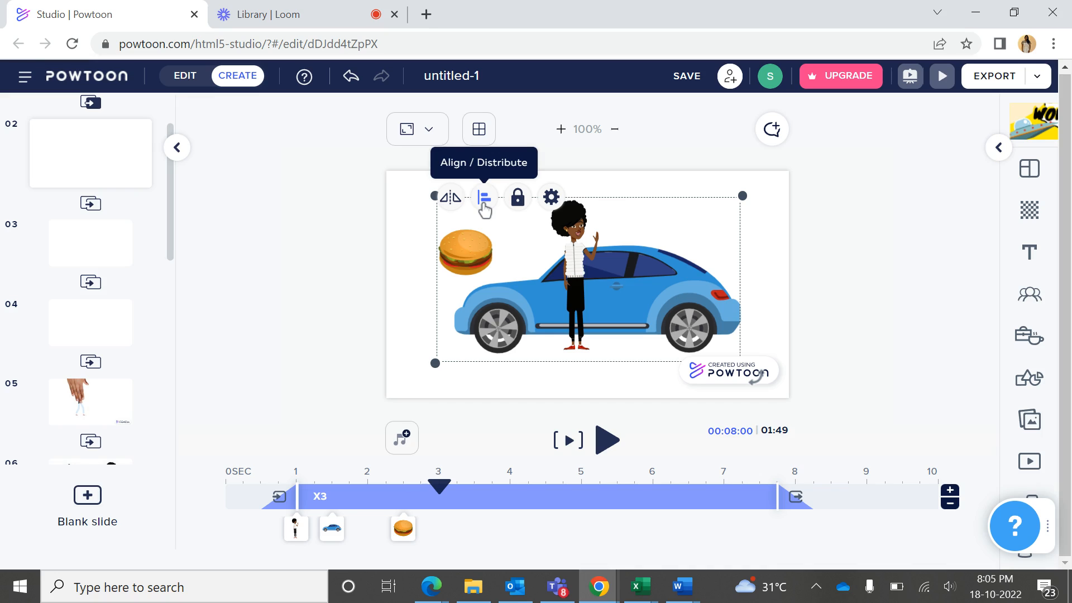
click(484, 210)
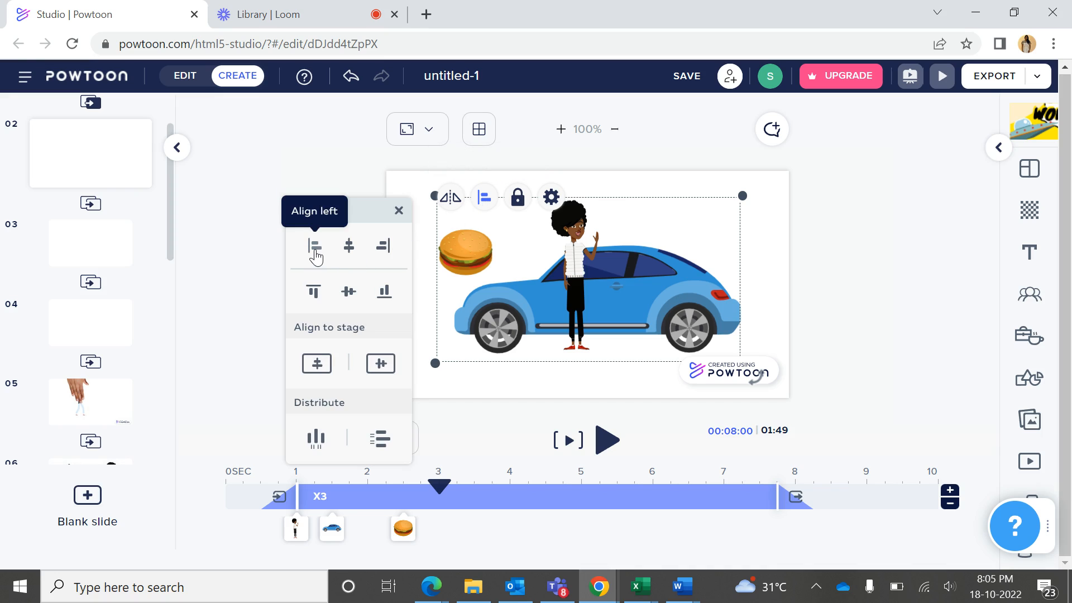
click(315, 251)
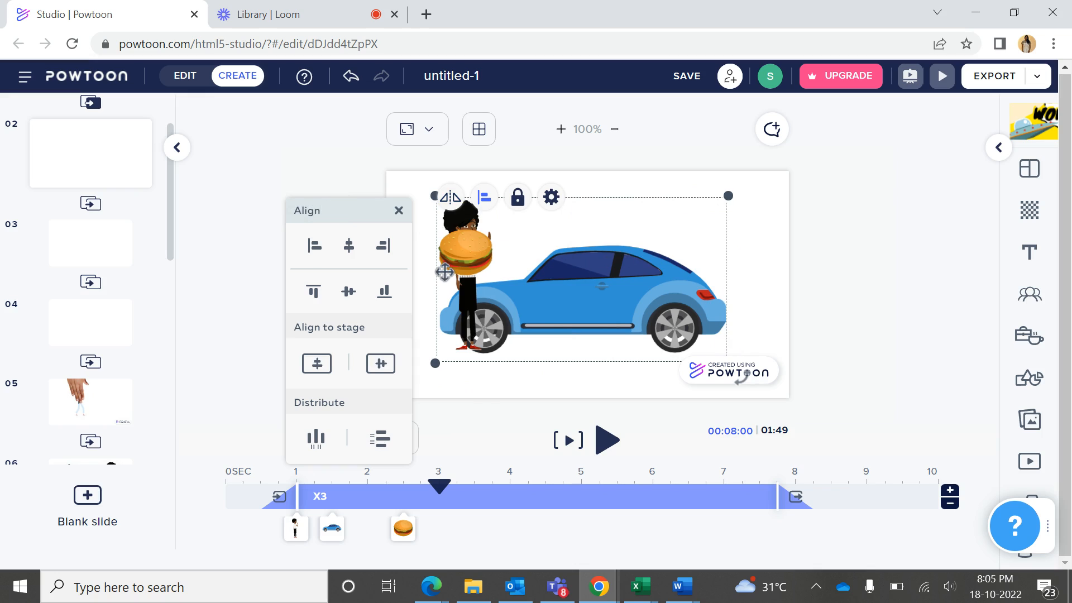
click(347, 247)
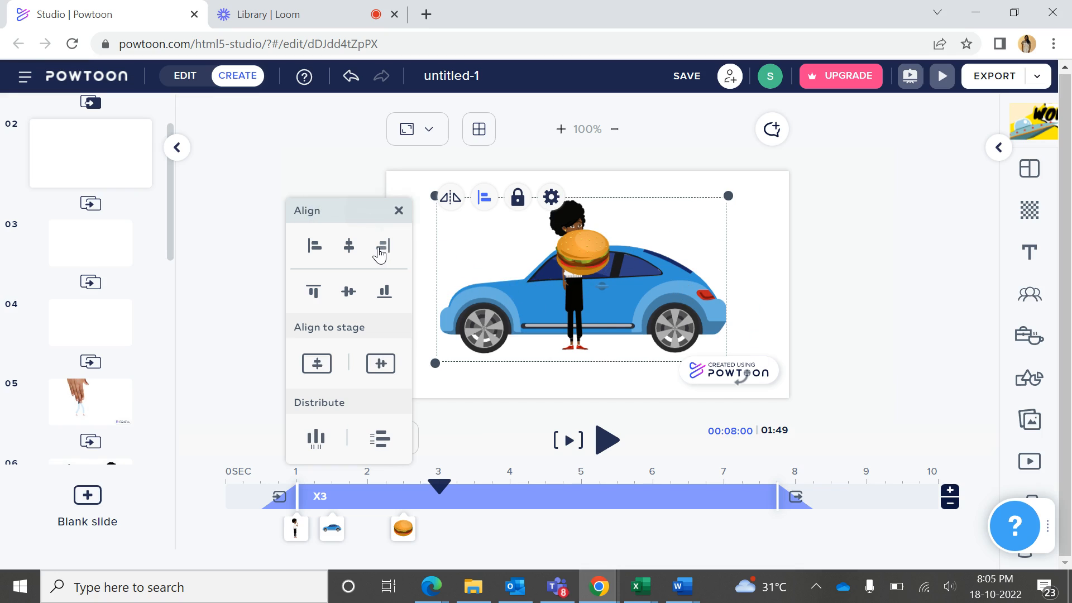
click(379, 252)
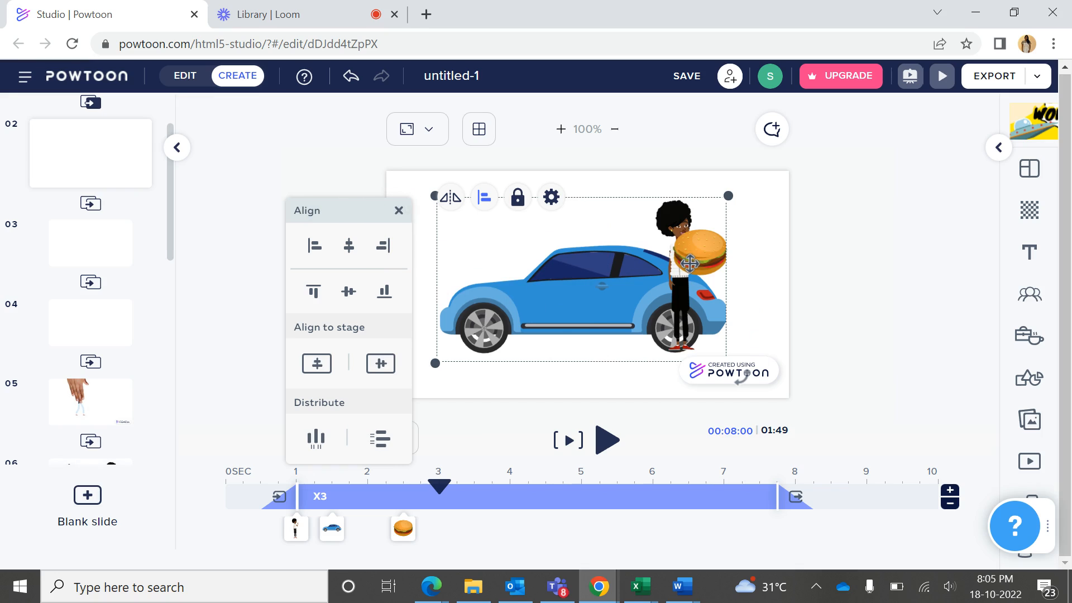
- Align the three selected objects to top, middle and bottom, followed by center and left
click(313, 292)
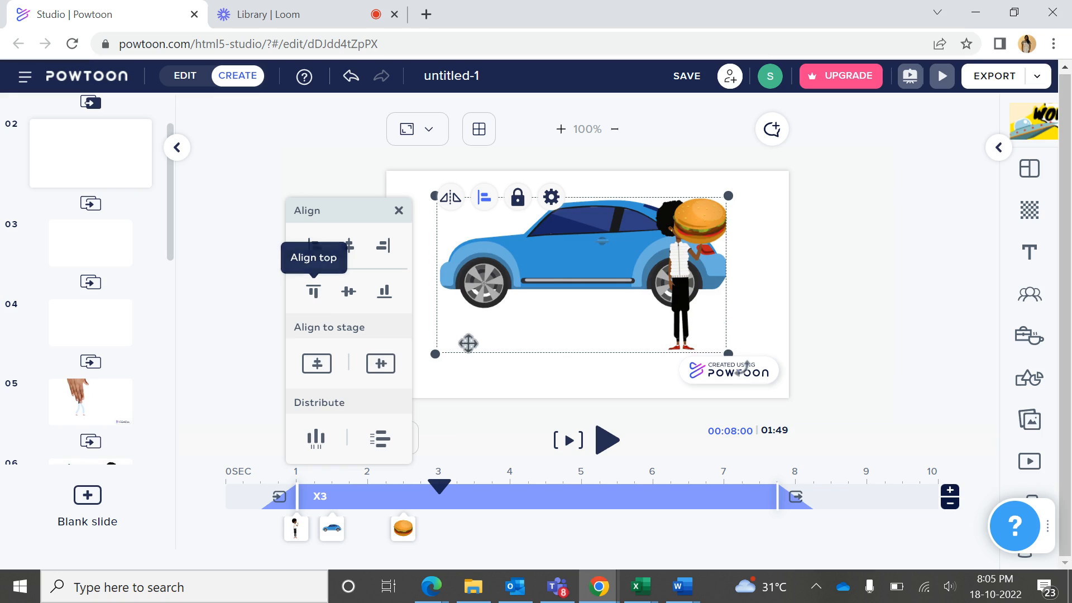
click(349, 292)
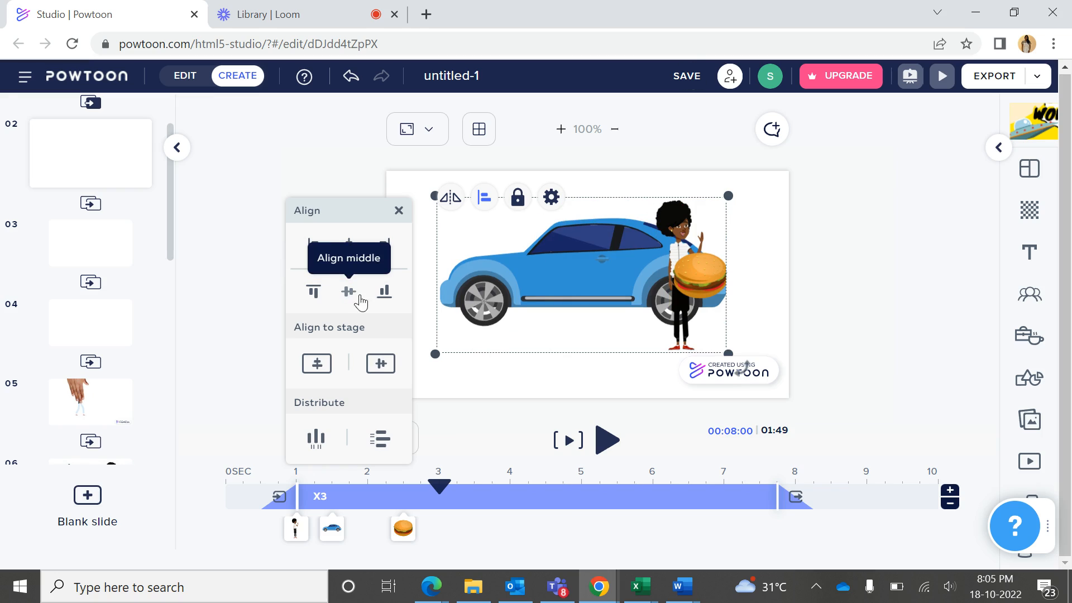
click(386, 293)
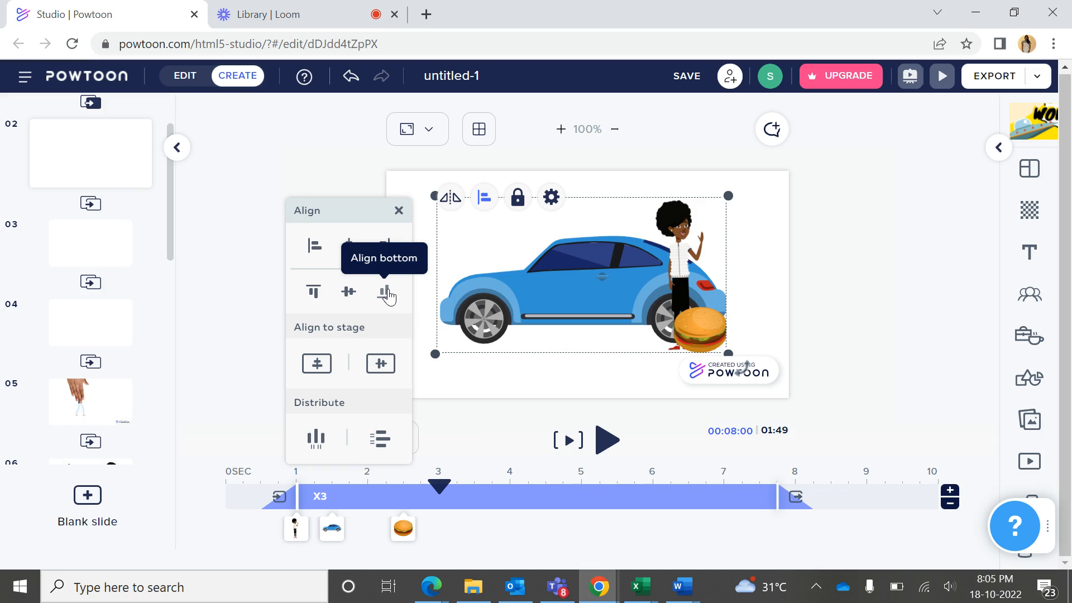
click(348, 247)
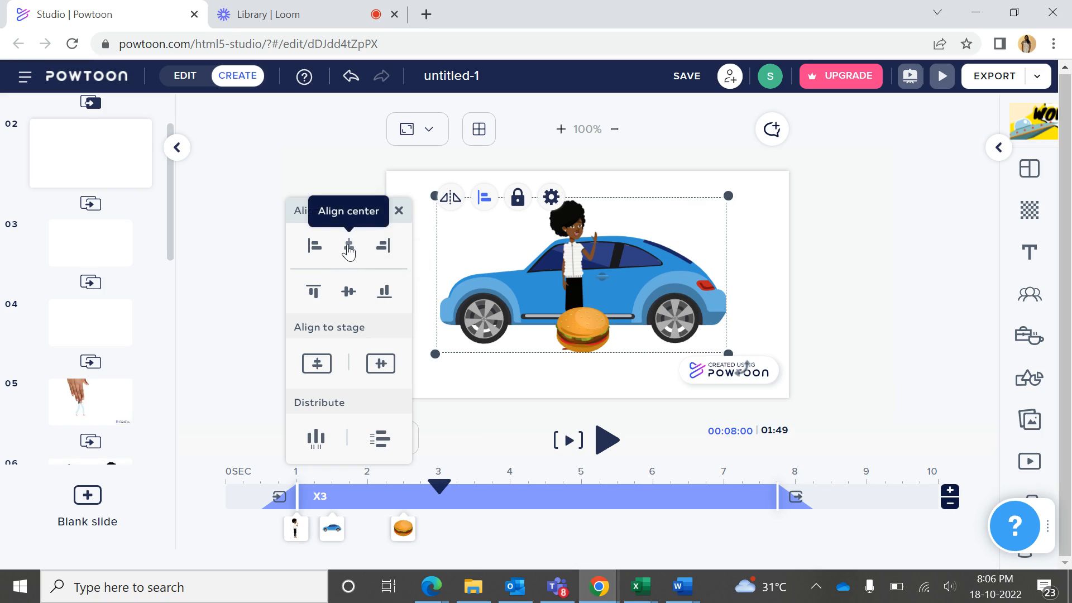
click(315, 247)
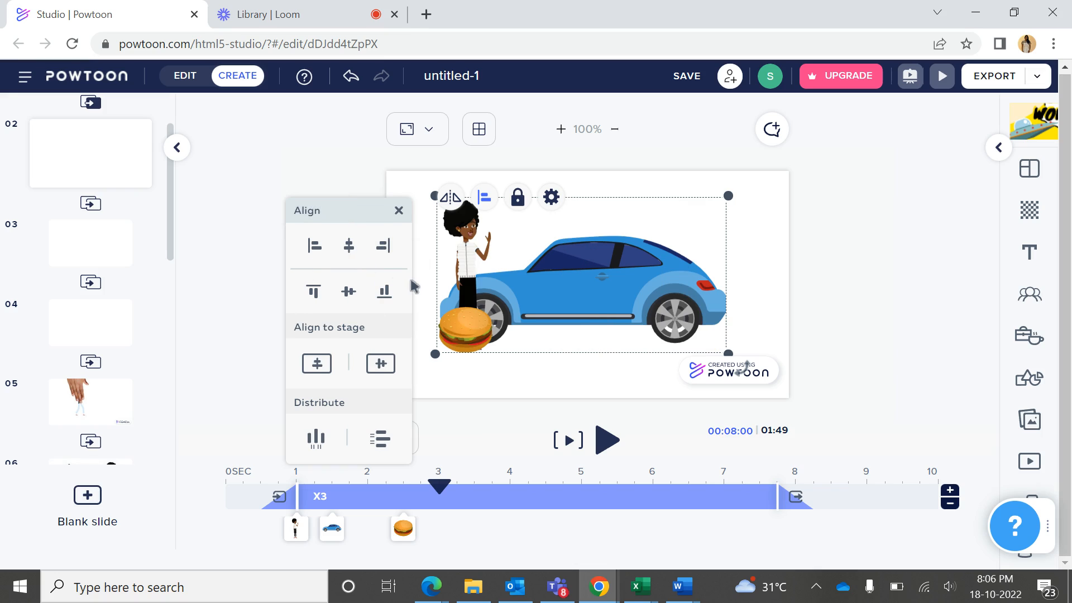
- Center the selected objects on the stage in both directions and distribute them horizontally and vertically
click(324, 371)
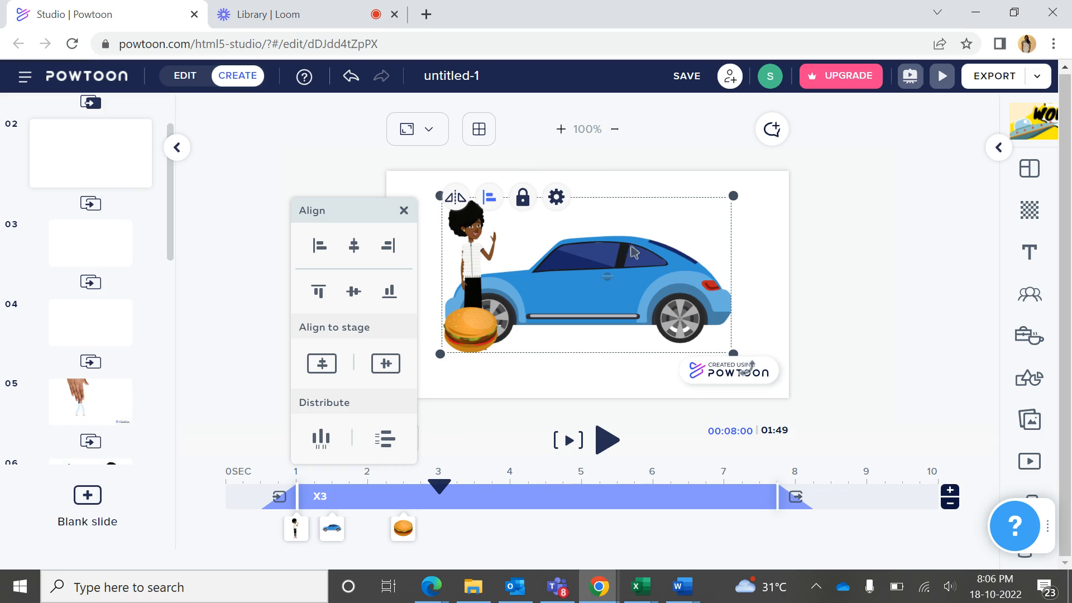
click(387, 368)
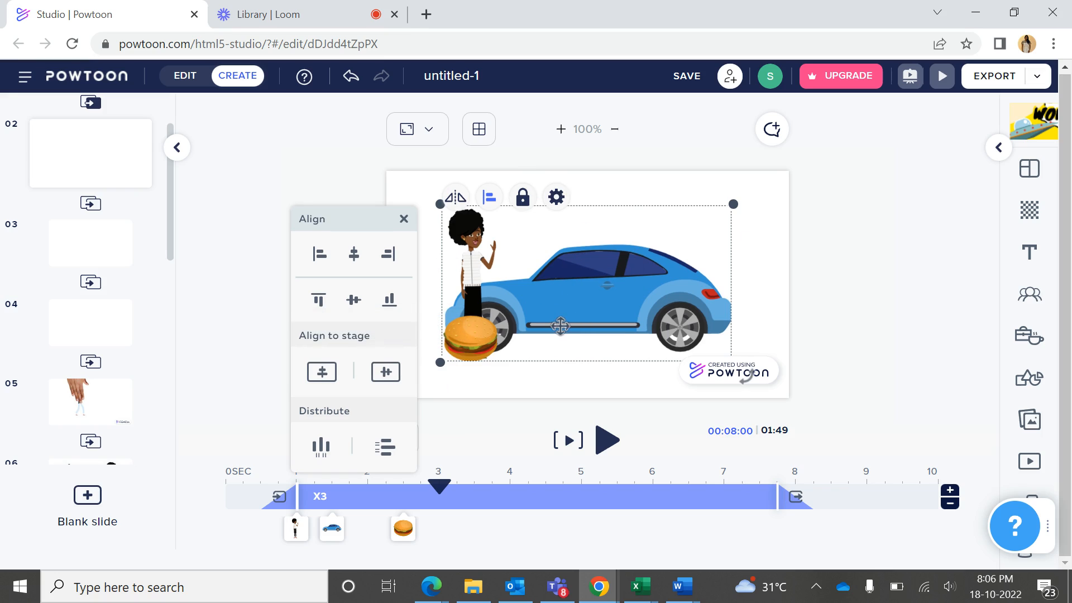
click(322, 447)
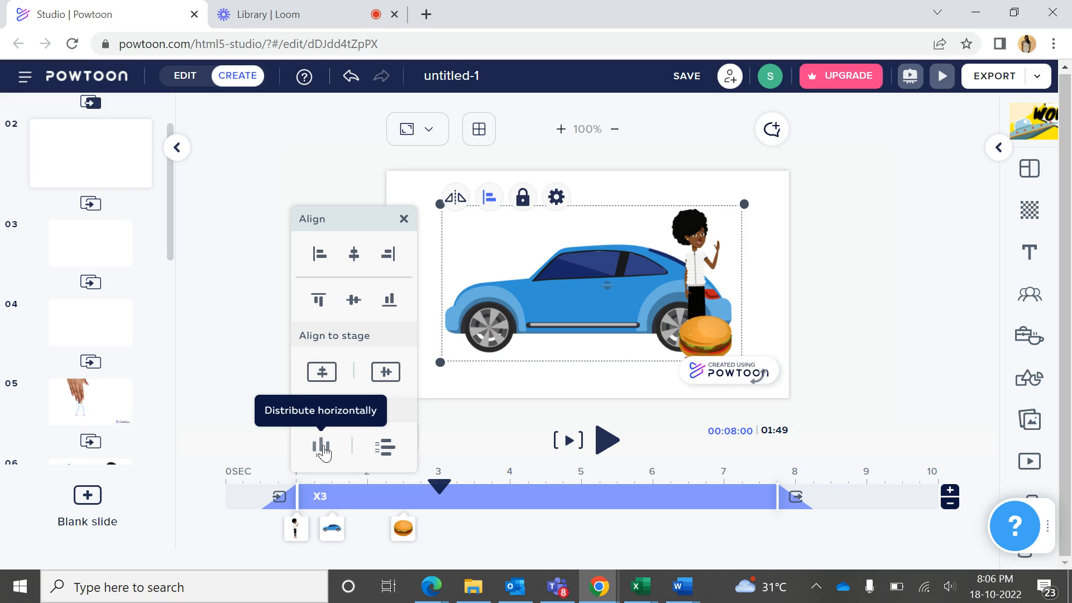
click(389, 456)
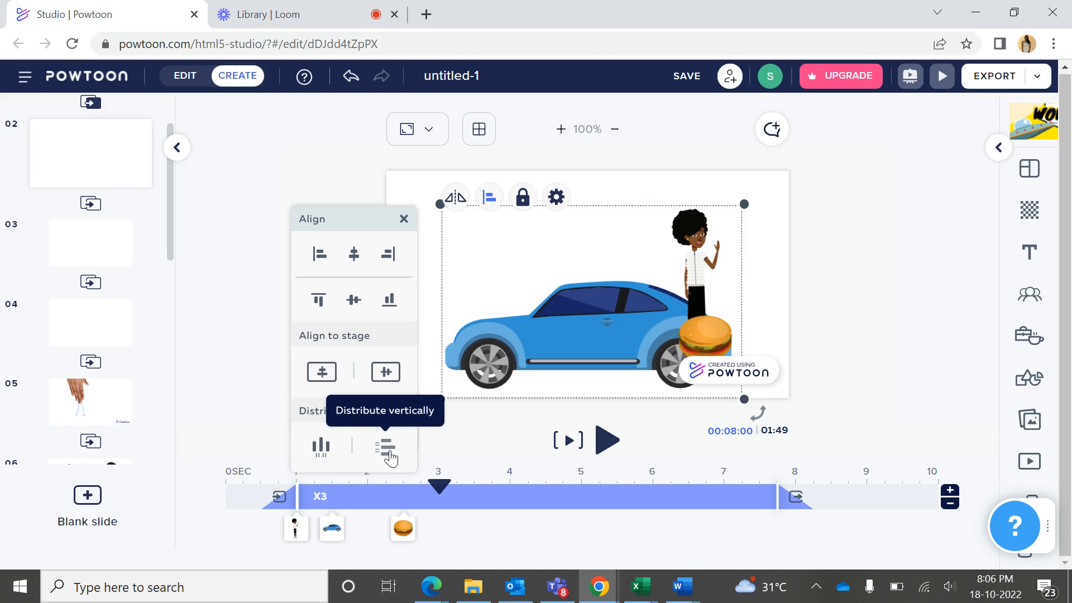
- Using the slide grid as a temporary guide, reposition the burger above the car's hood and the woman in front of the car
click(479, 130)
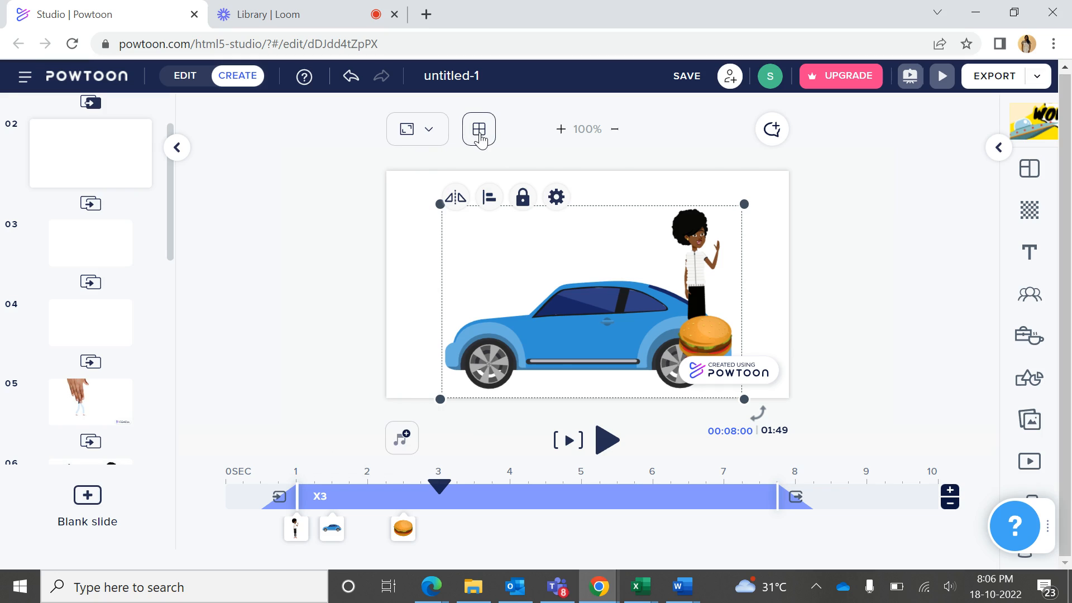
click(425, 262)
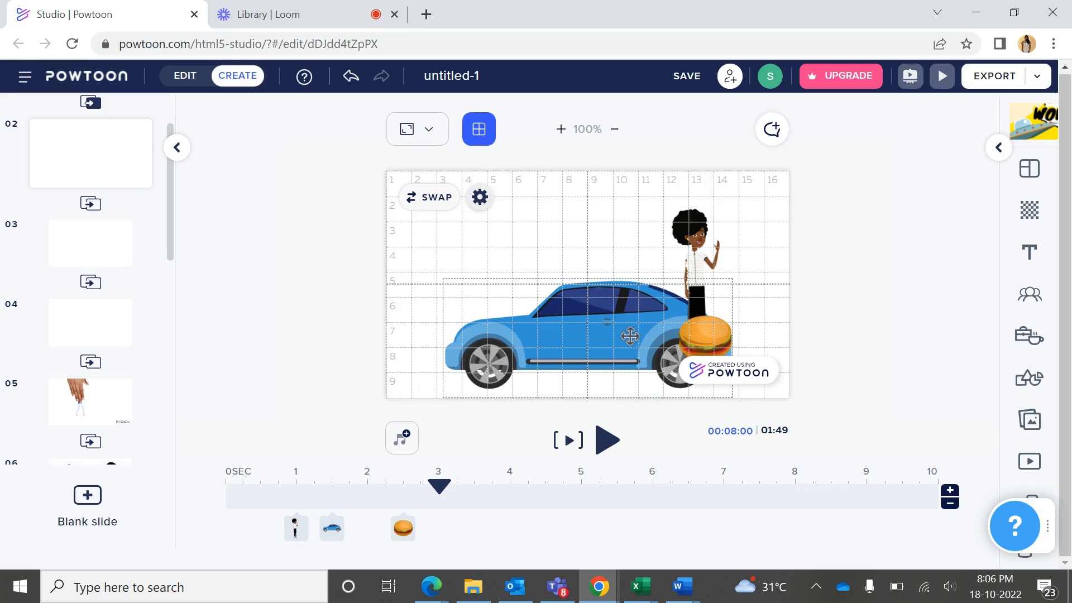
drag(702, 339, 473, 276)
drag(572, 350, 563, 358)
drag(694, 316, 546, 349)
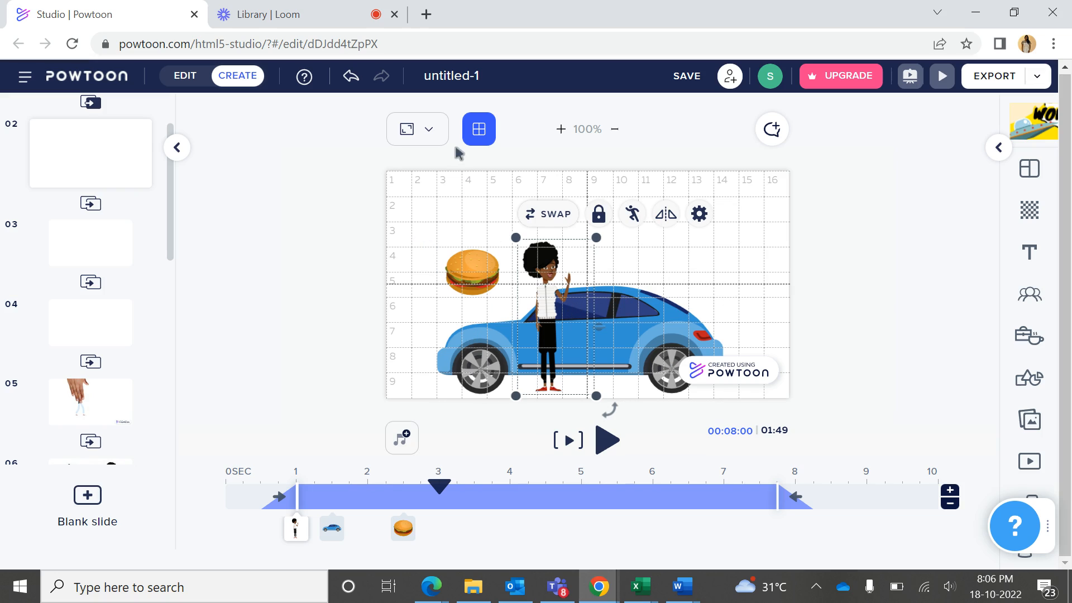
click(489, 140)
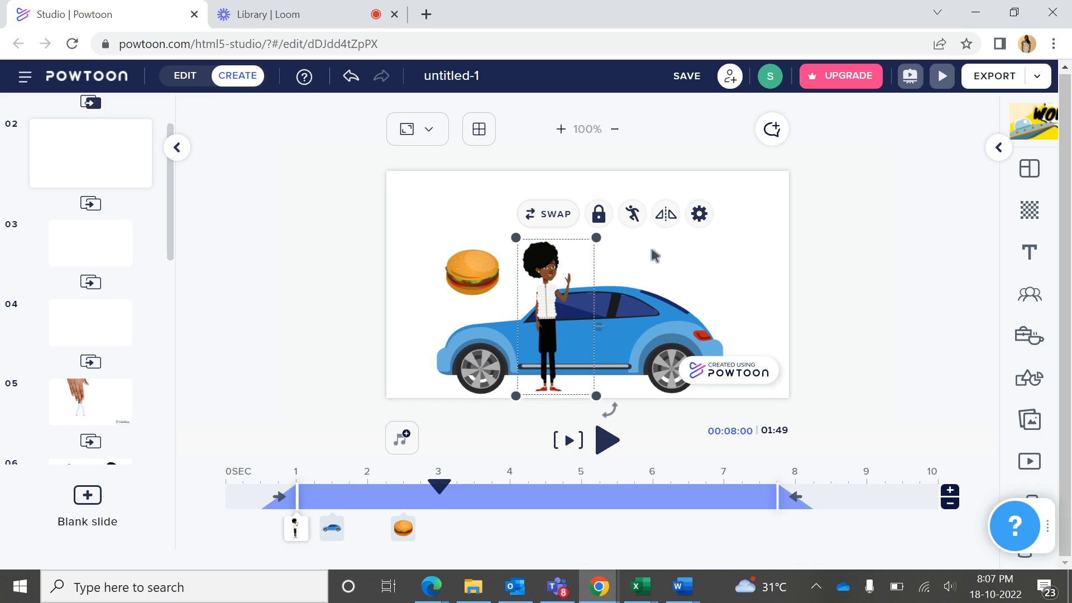
- Add the Overlays shape with a cyan circle and purple arcs to blank slide 4
click(73, 343)
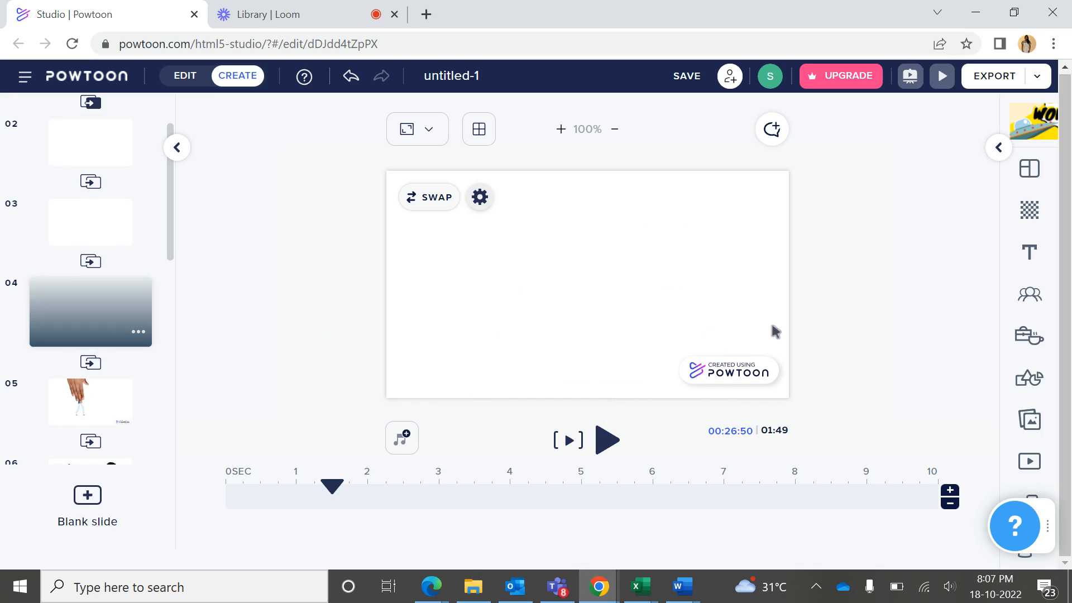
click(1023, 381)
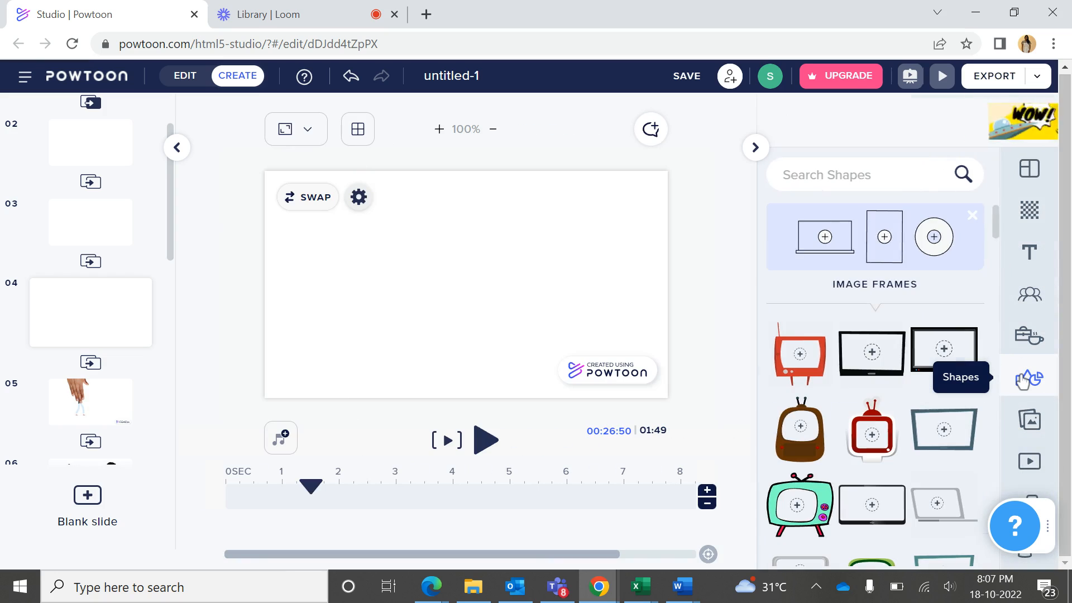
click(972, 217)
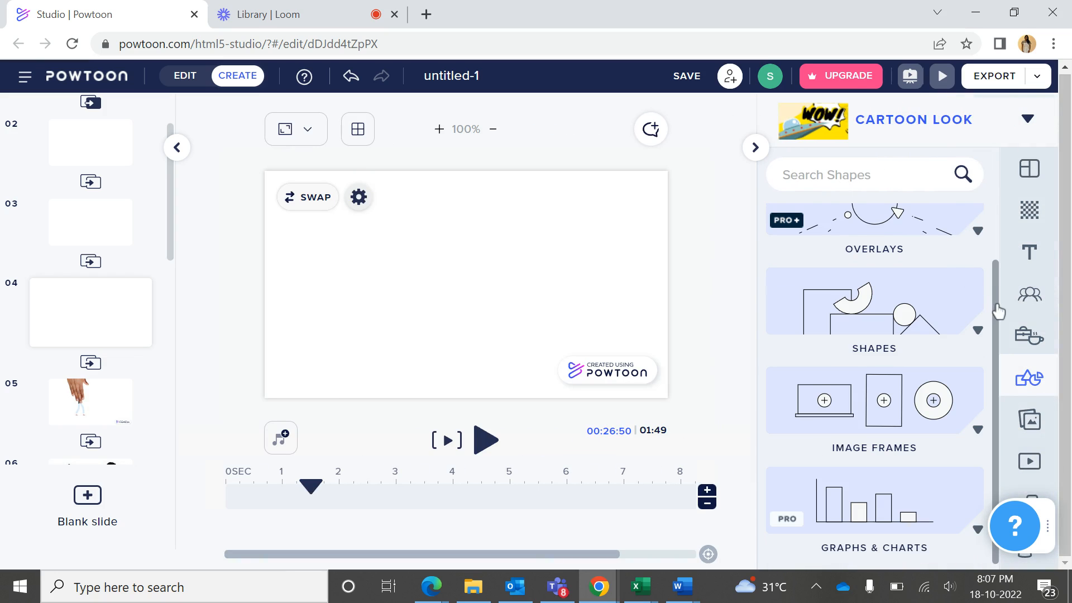
scroll(993, 309, up, 2)
click(897, 290)
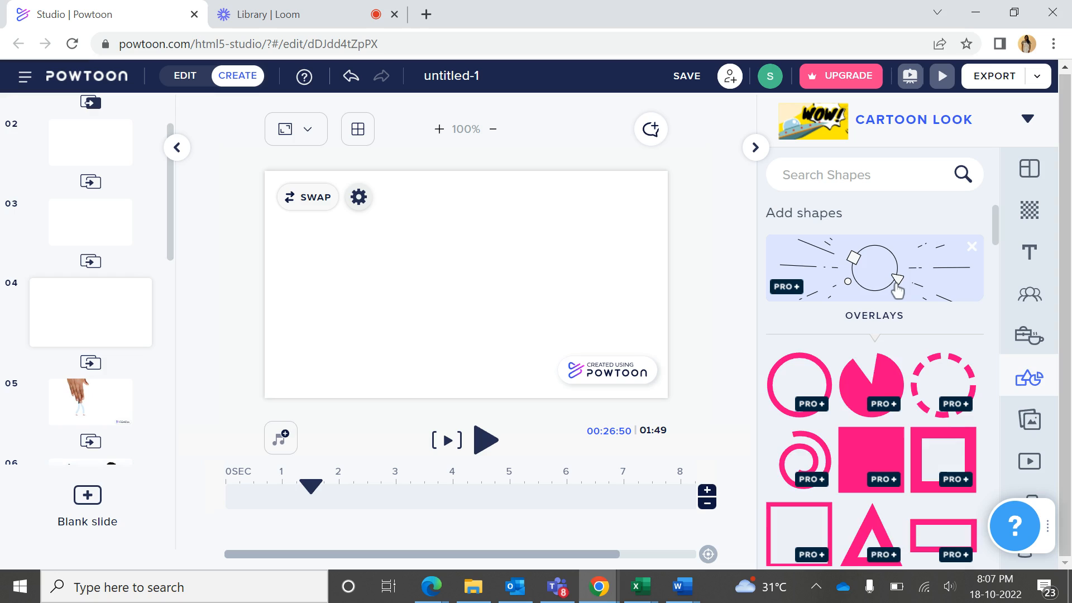
scroll(897, 289, down, 1)
scroll(873, 385, down, 5)
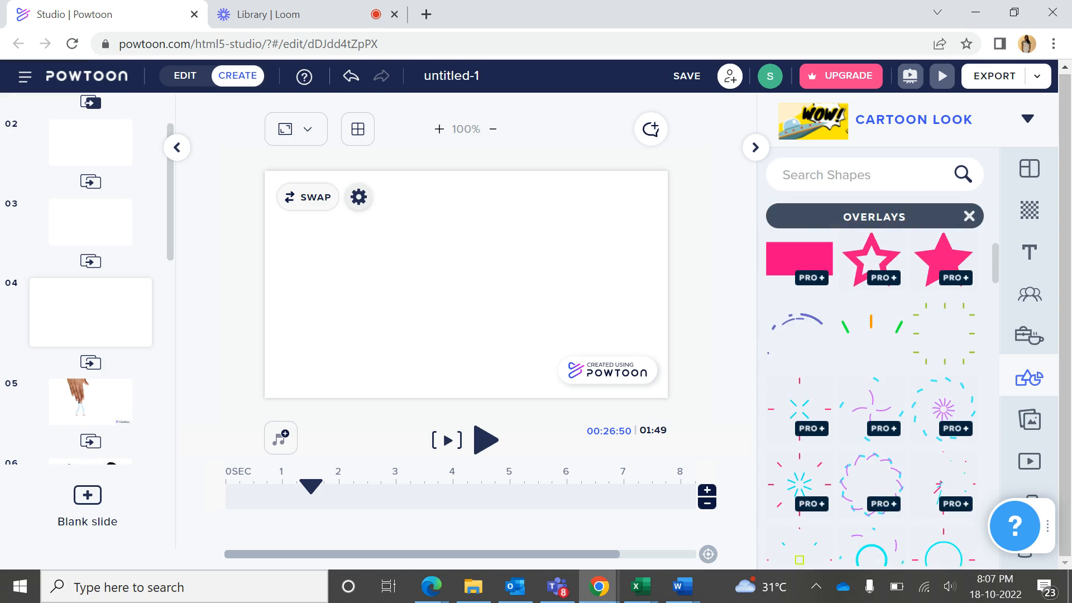
scroll(874, 391, down, 1)
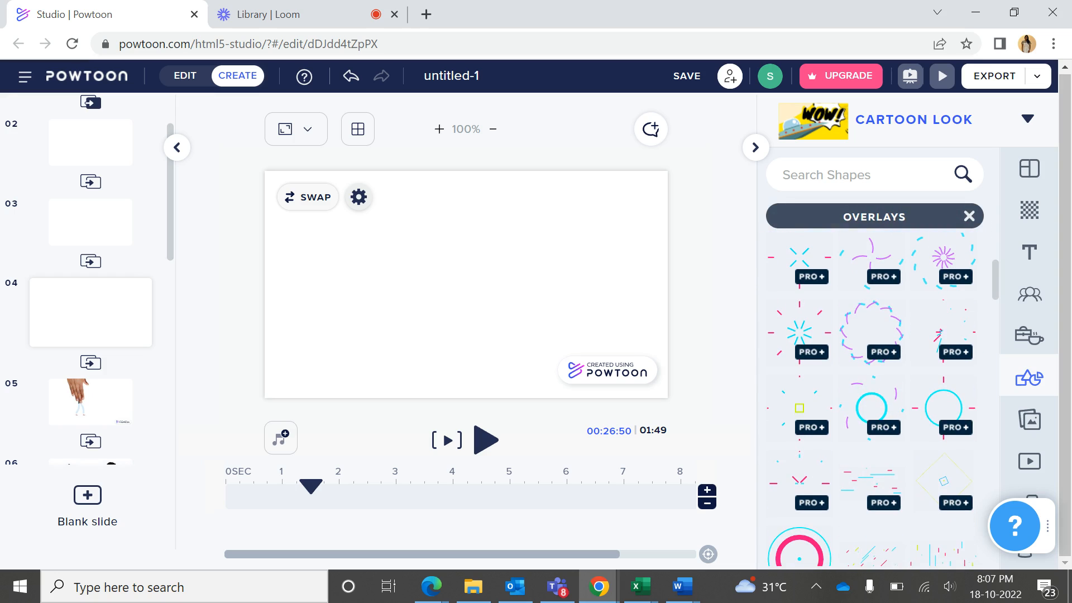
click(872, 407)
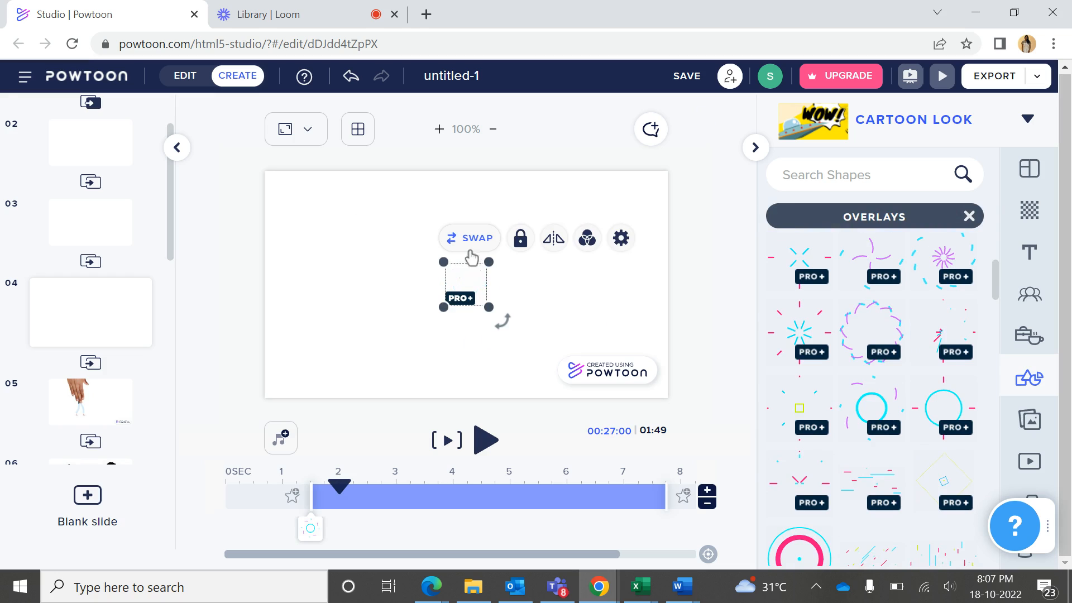
- Enlarge the circle overlay to about twice its size and move it to the upper-left corner of slide 4
drag(488, 307, 569, 349)
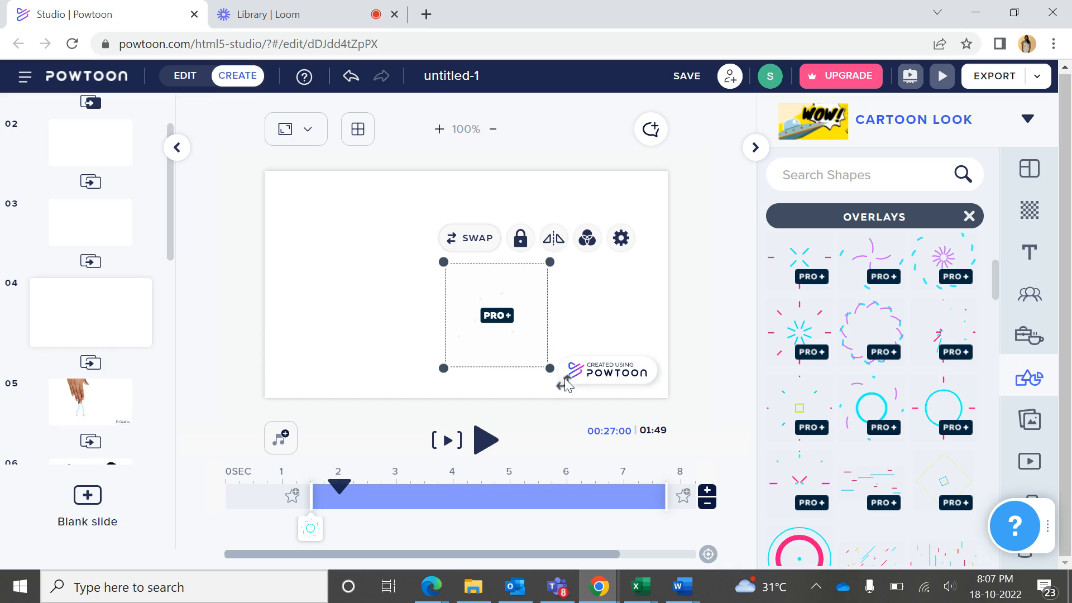
drag(565, 375, 575, 270)
click(596, 307)
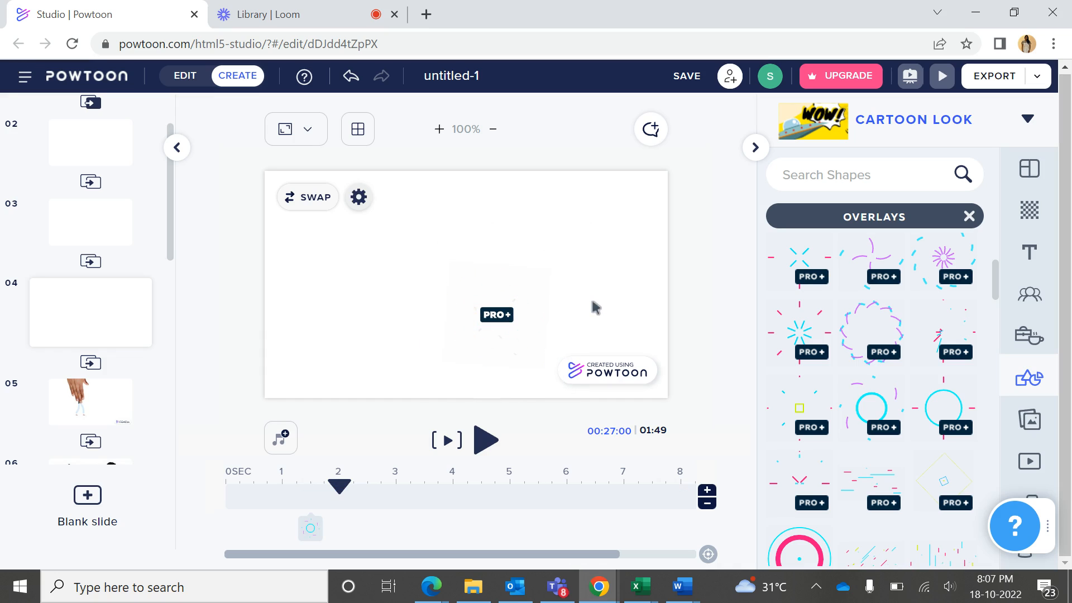
click(505, 312)
drag(505, 313, 344, 238)
click(532, 327)
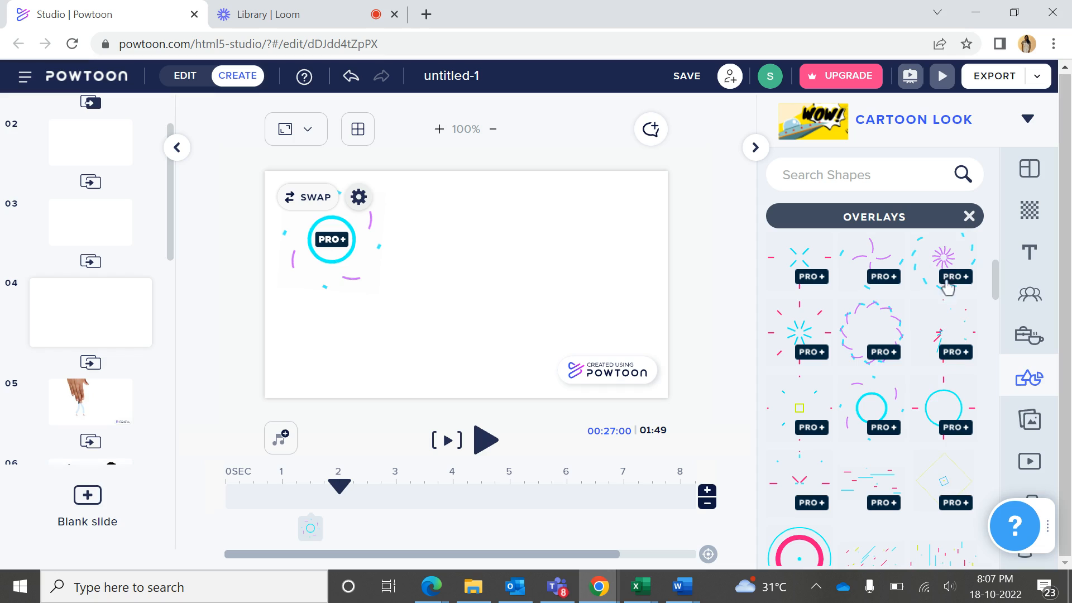
- Look through the Shapes category of the shape library, from the basic flat forms to the coloured 3D ones
click(968, 216)
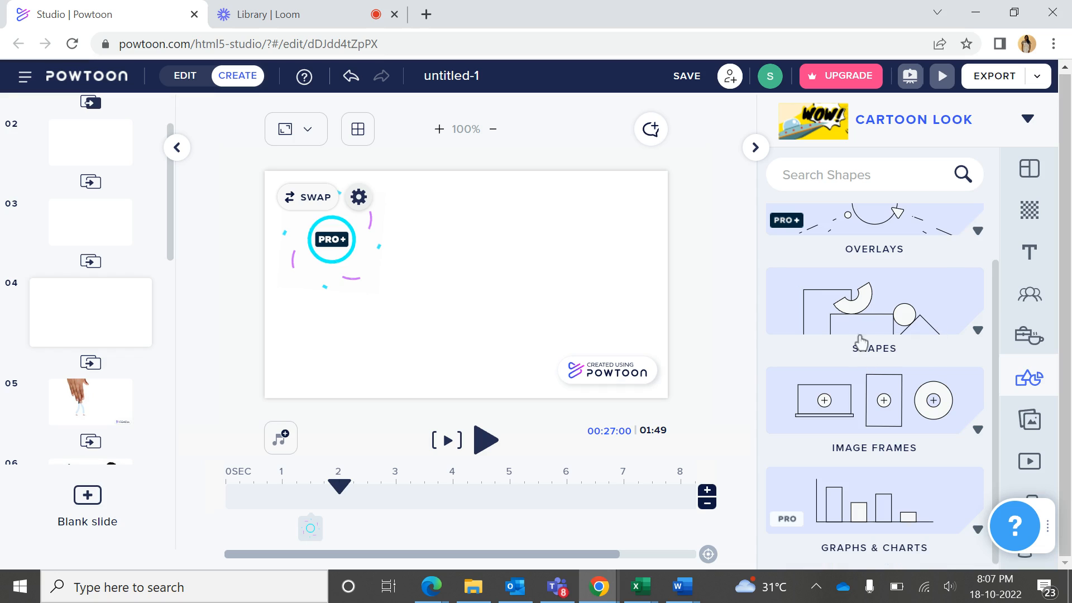
click(879, 330)
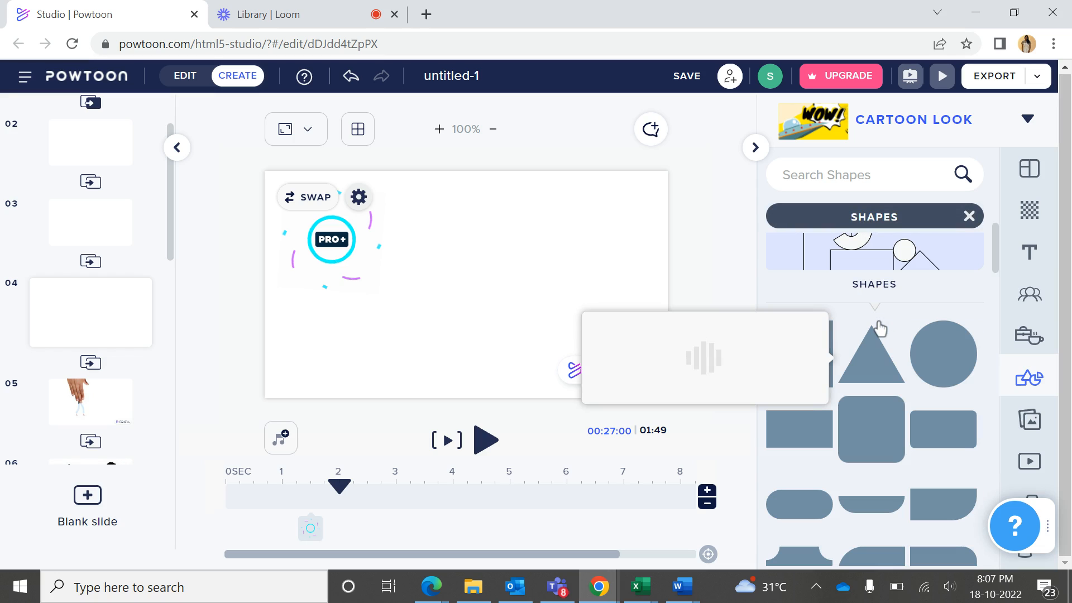
scroll(879, 329, down, 5)
scroll(871, 390, down, 10)
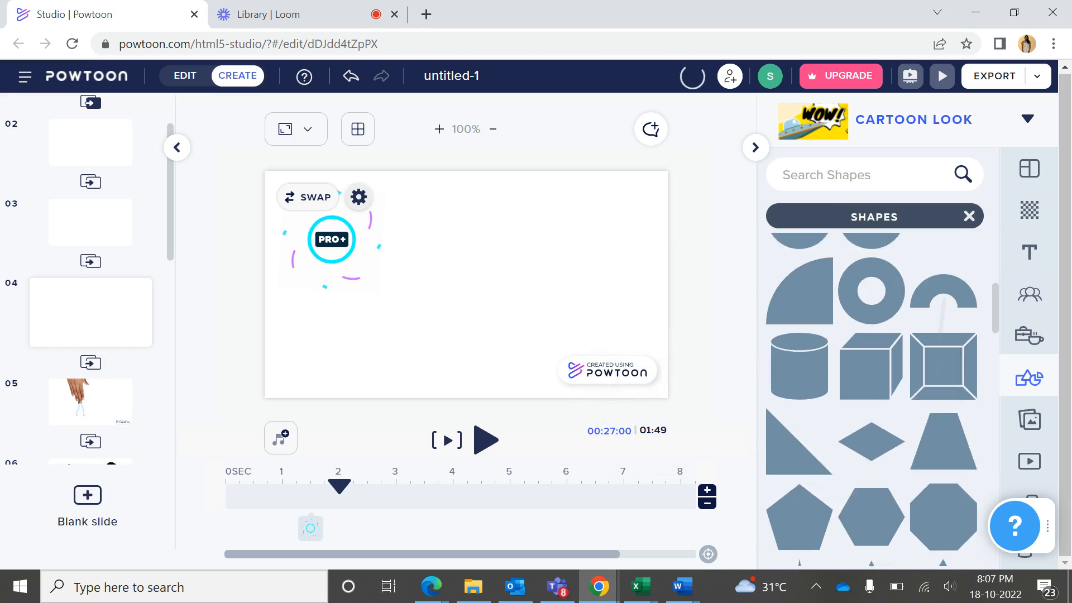
scroll(871, 391, down, 10)
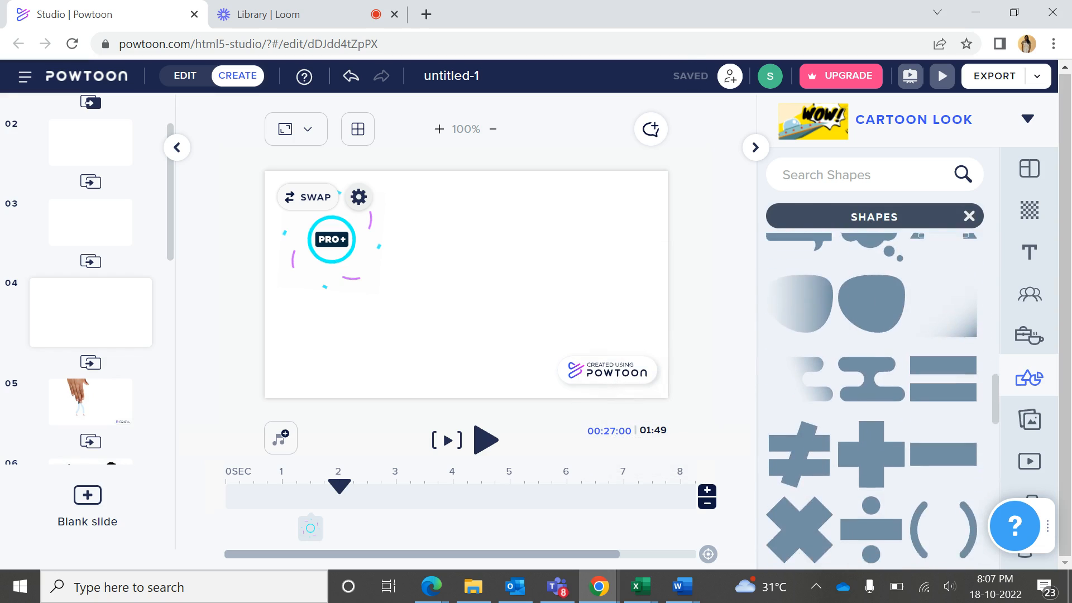
scroll(871, 391, down, 3)
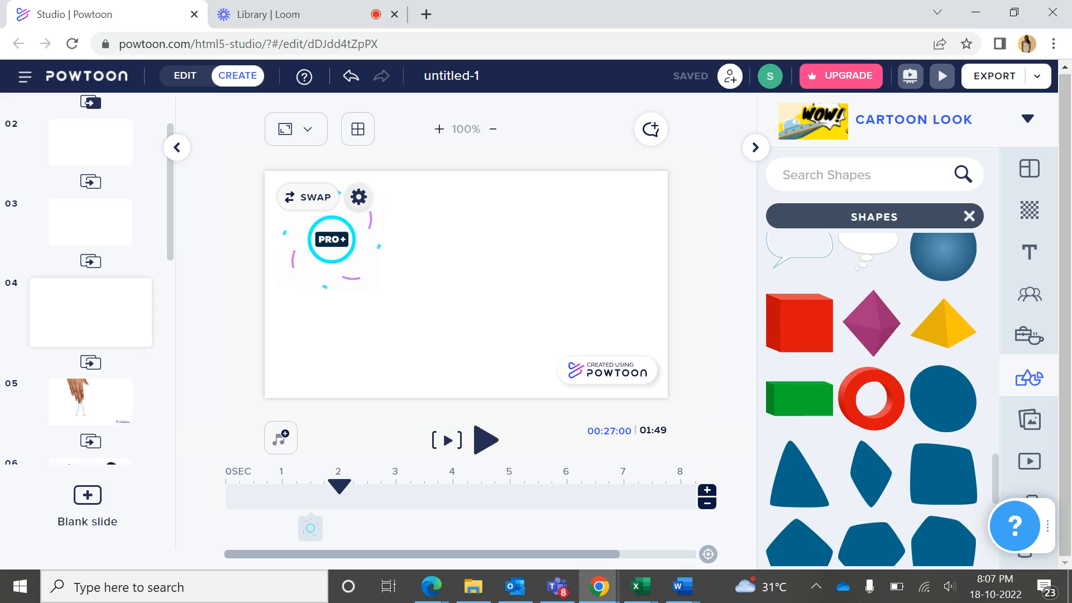
scroll(871, 391, up, 20)
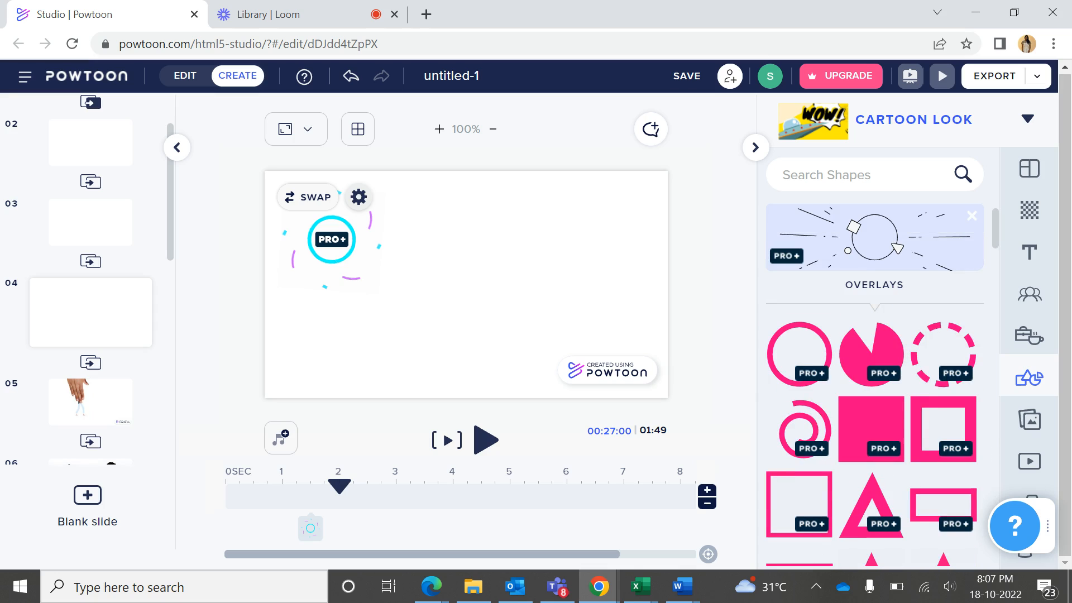
click(972, 215)
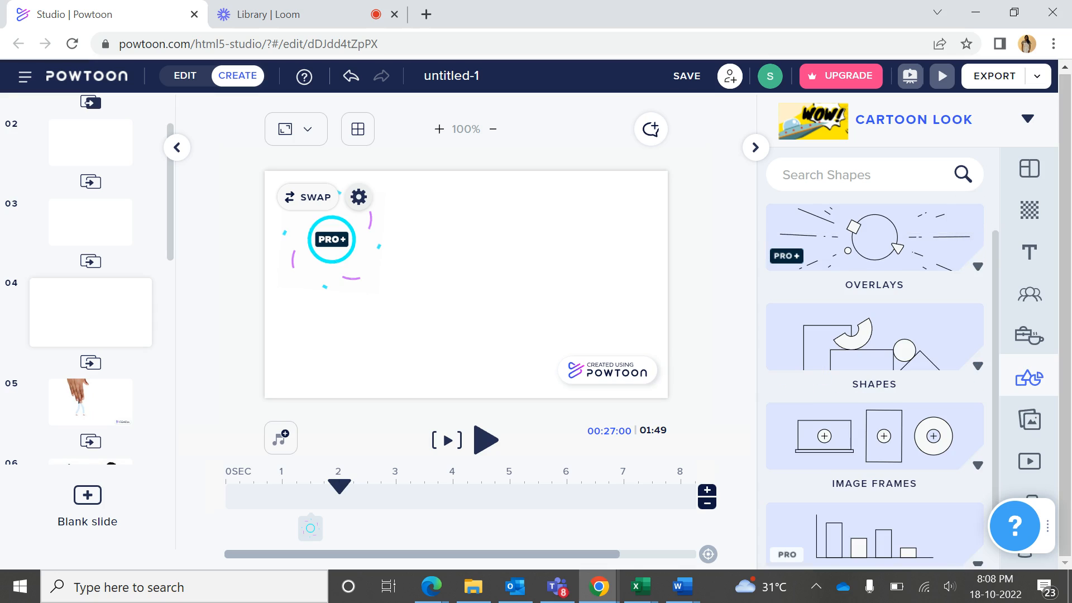
- Add the light-blue laptop image frame to slide 4, enlarged to nearly twice its size and placed near the slide's centre
scroll(874, 335, down, 1)
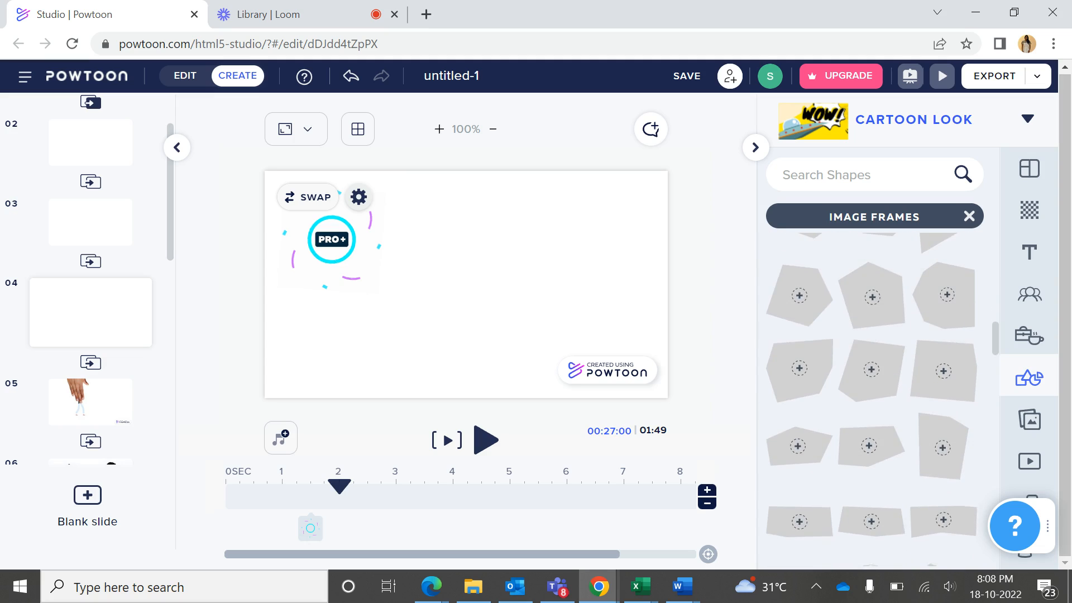
scroll(874, 390, down, 5)
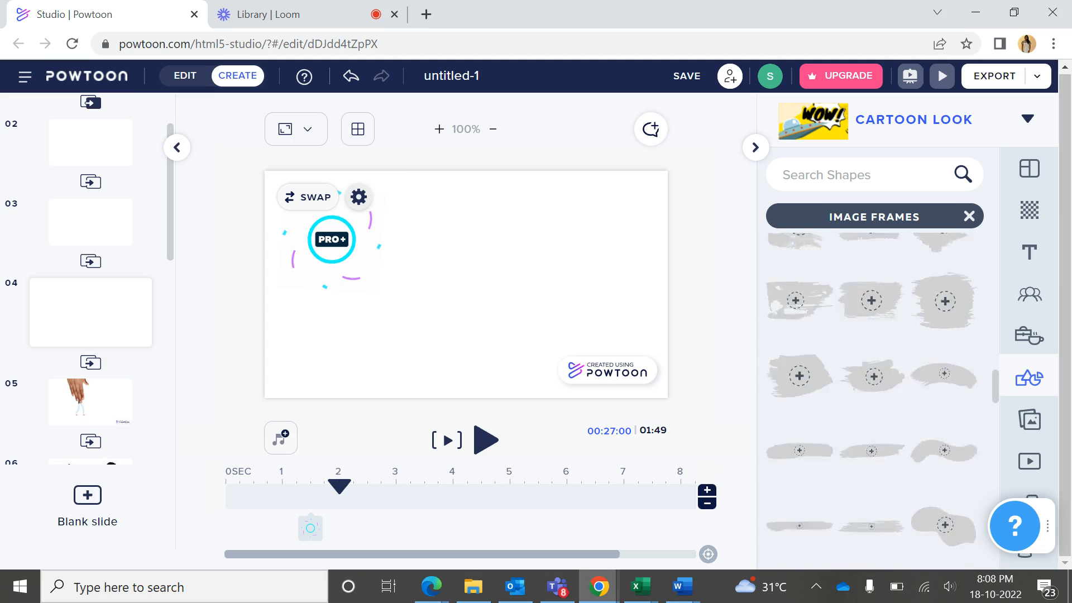
scroll(874, 399, down, 8)
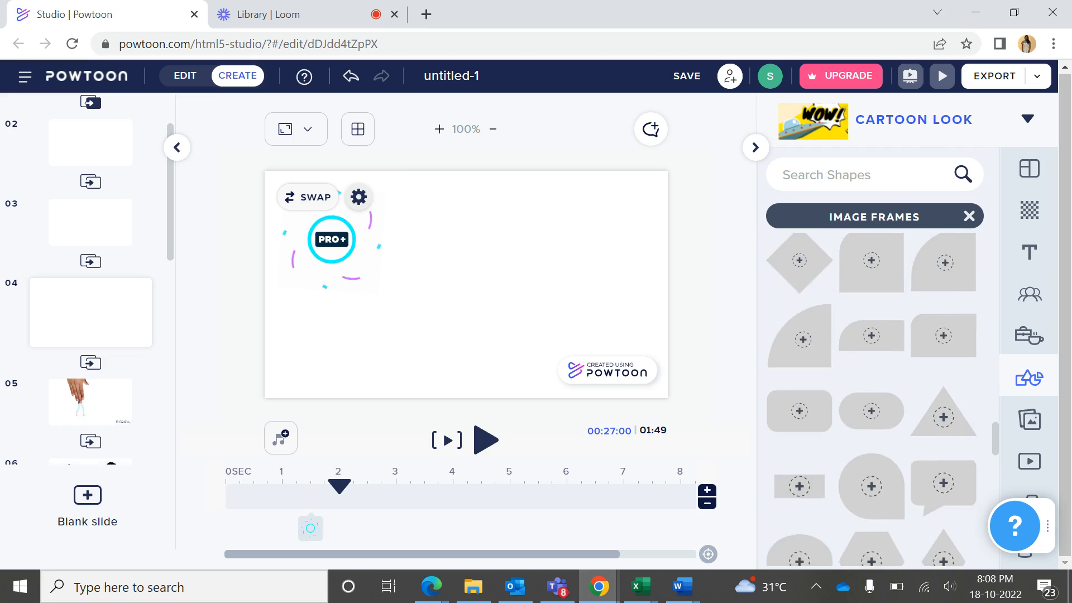
scroll(874, 399, down, 3)
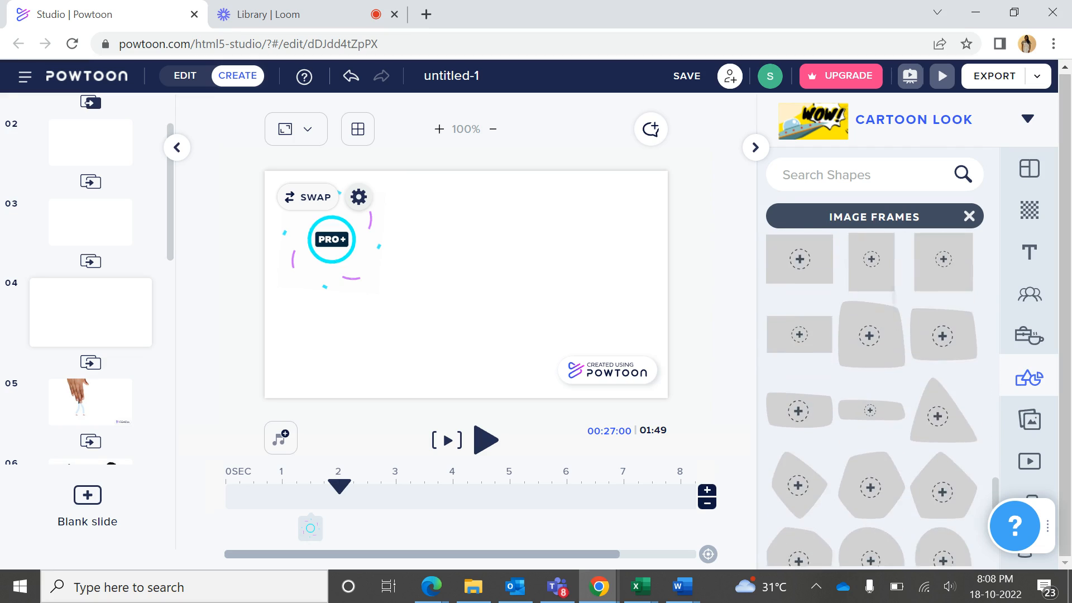
scroll(874, 399, up, 3)
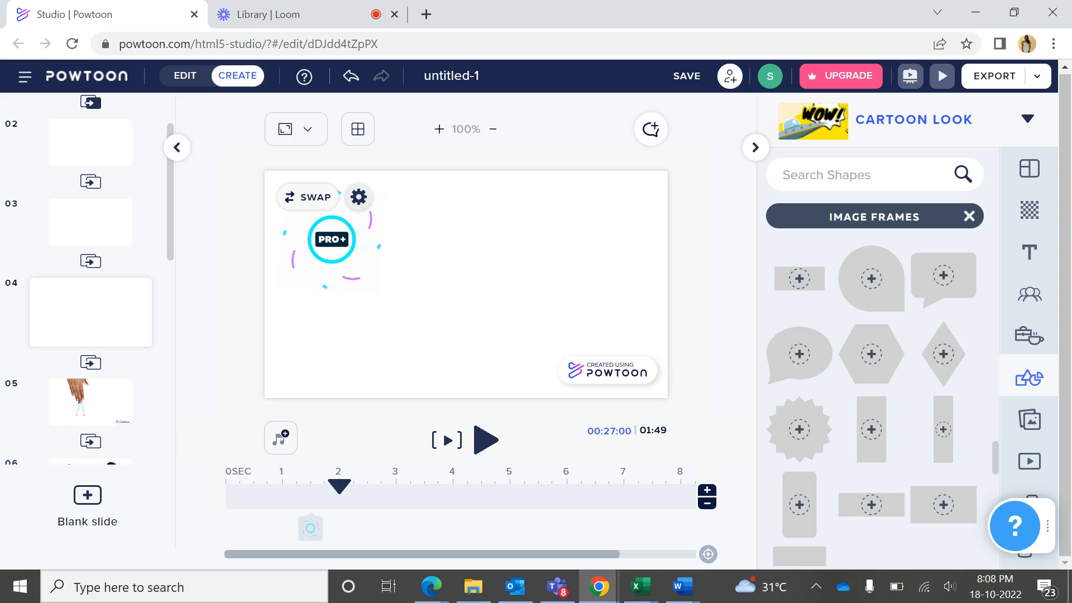
scroll(874, 399, up, 10)
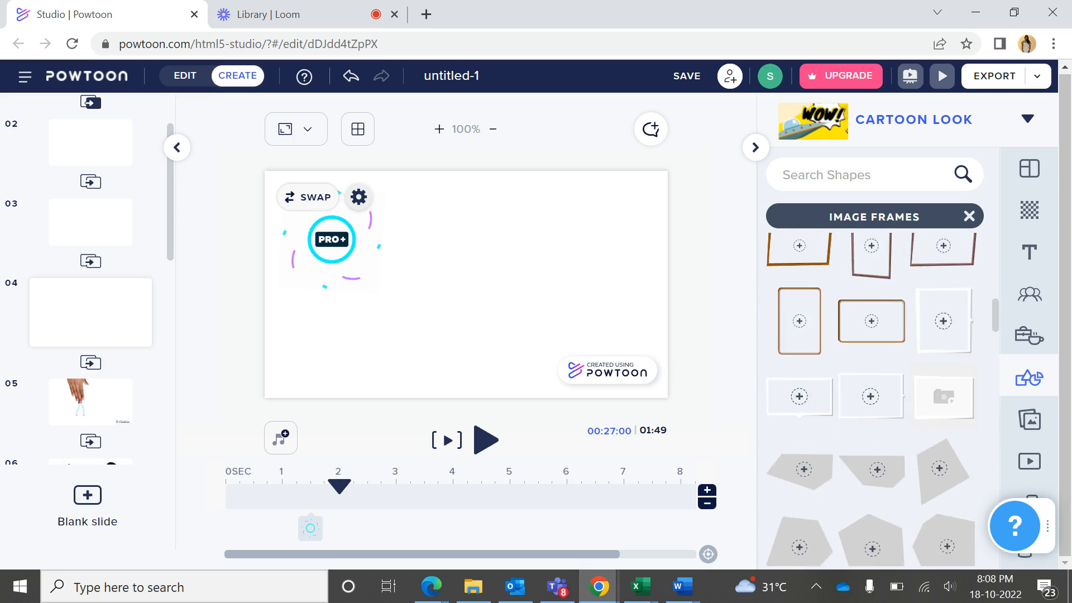
scroll(874, 399, up, 5)
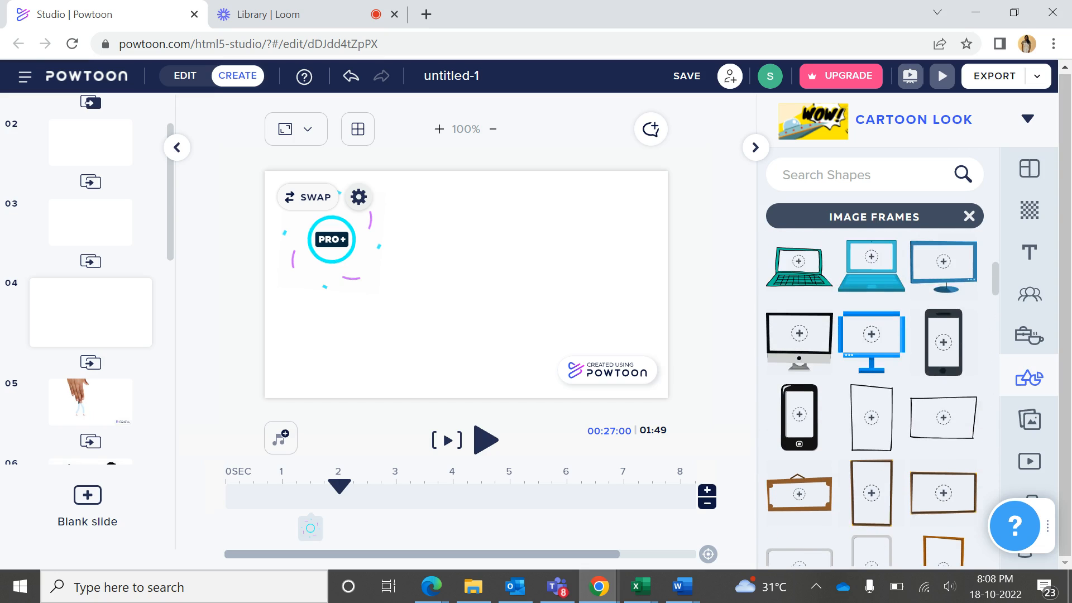
scroll(873, 400, up, 2)
scroll(873, 399, up, 1)
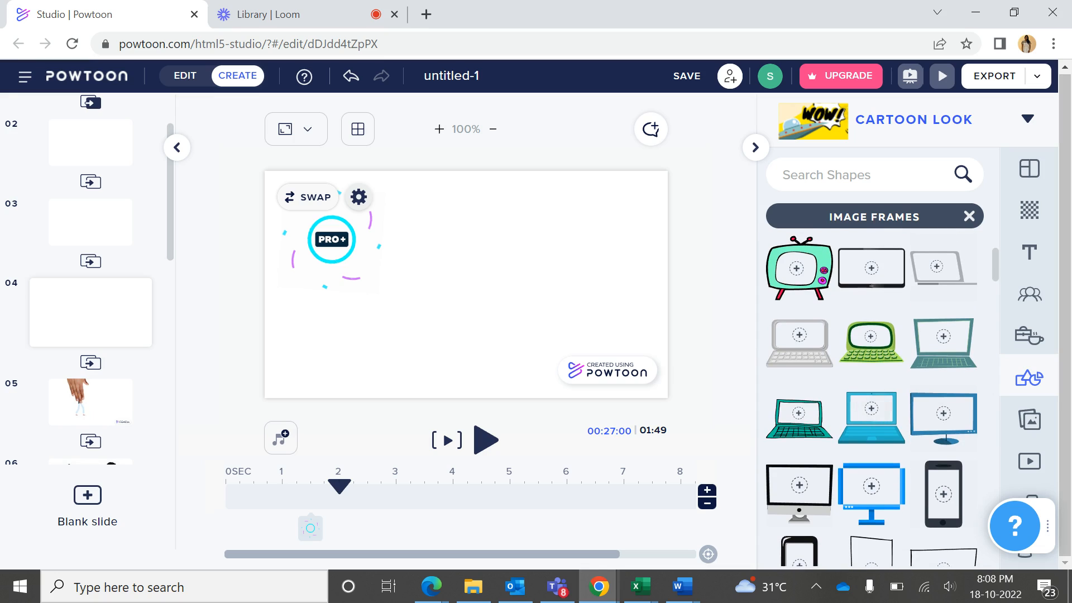
click(871, 417)
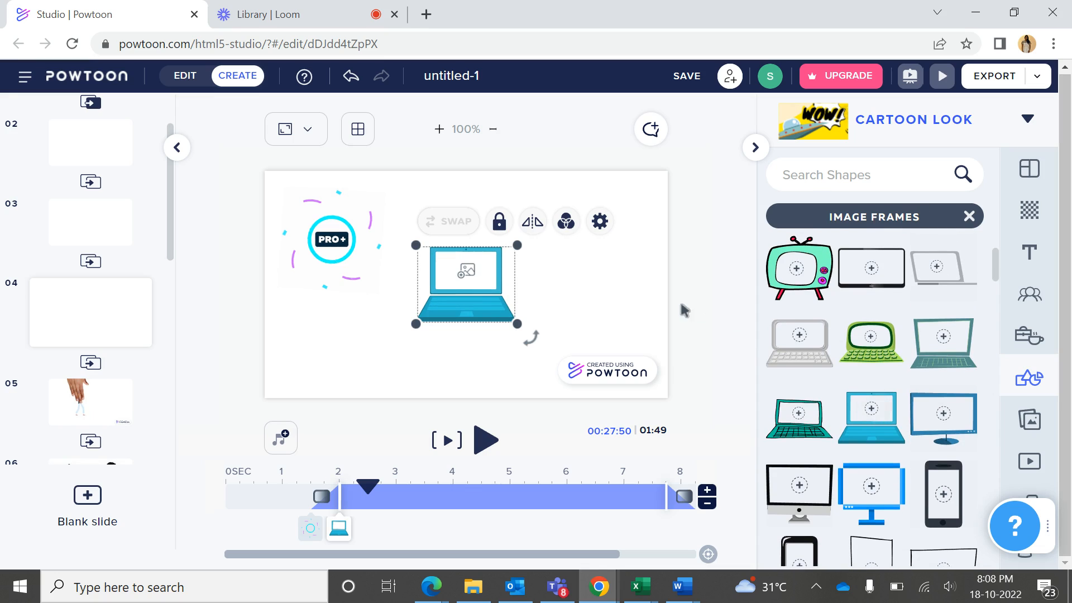
drag(517, 324, 613, 381)
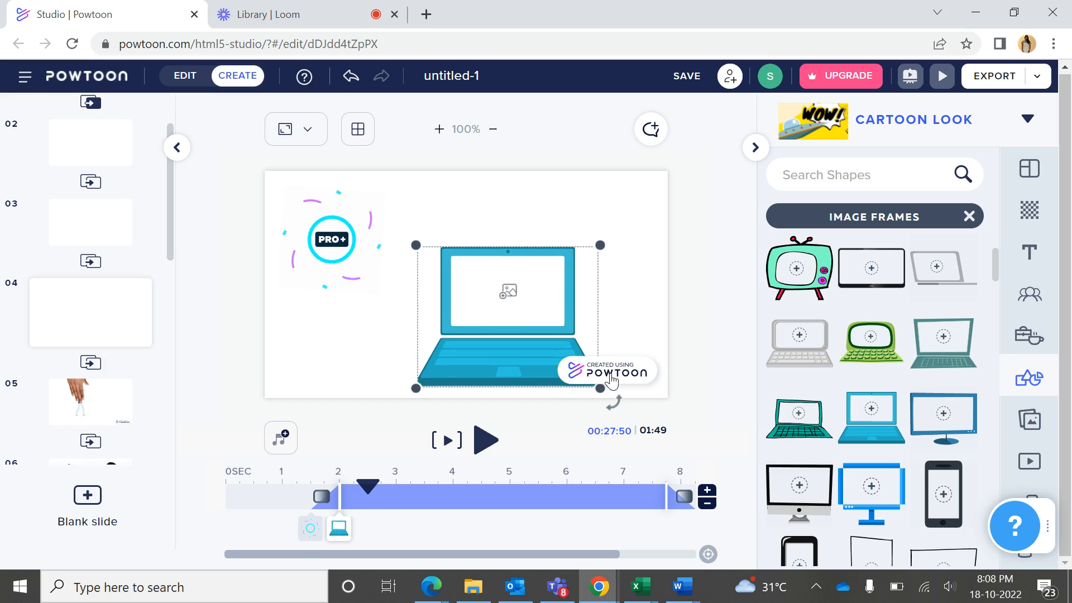
drag(508, 287, 490, 270)
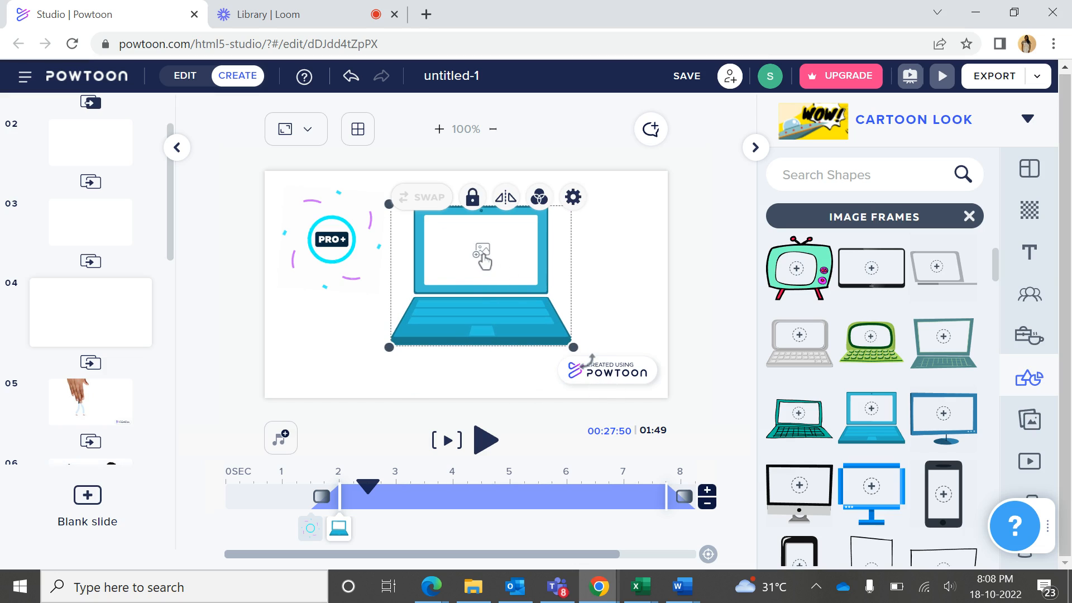
- Fill the laptop frame's screen with the premium image of autumn leaves and a pumpkin
click(483, 258)
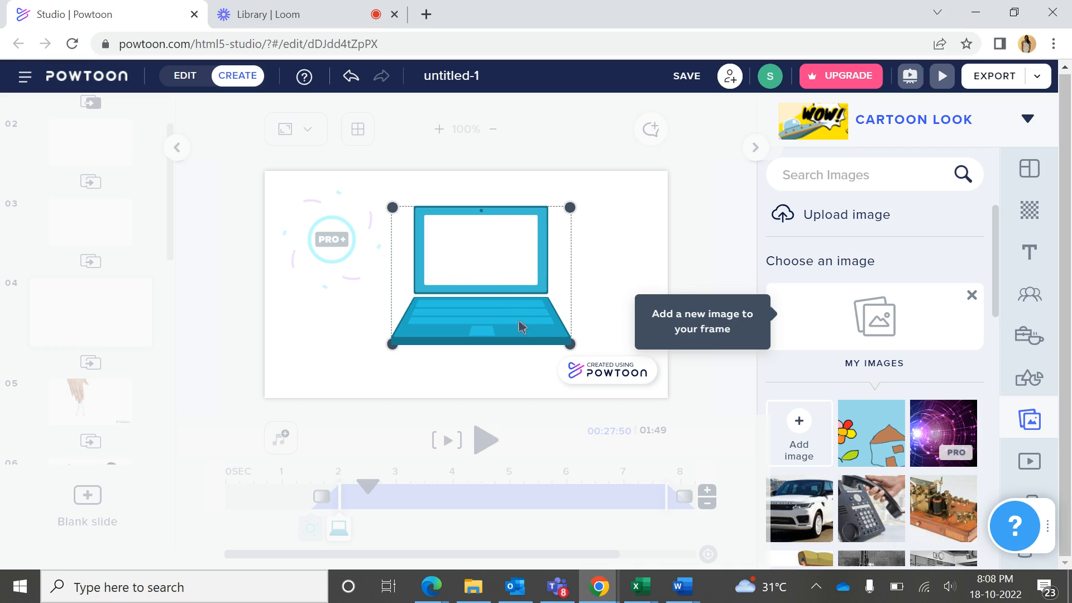
click(972, 294)
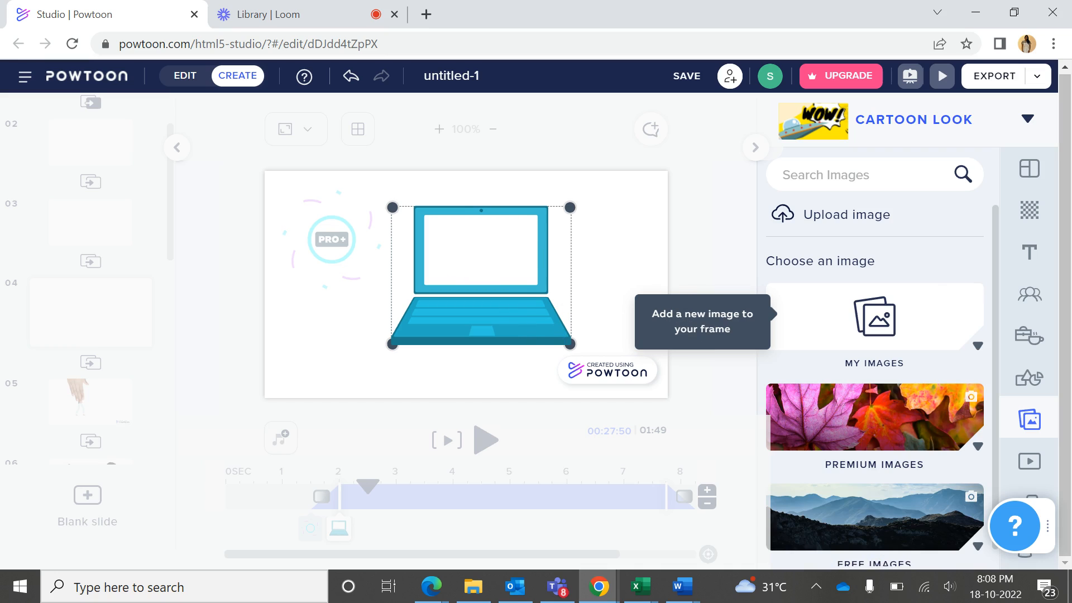
scroll(930, 351, down, 1)
click(874, 400)
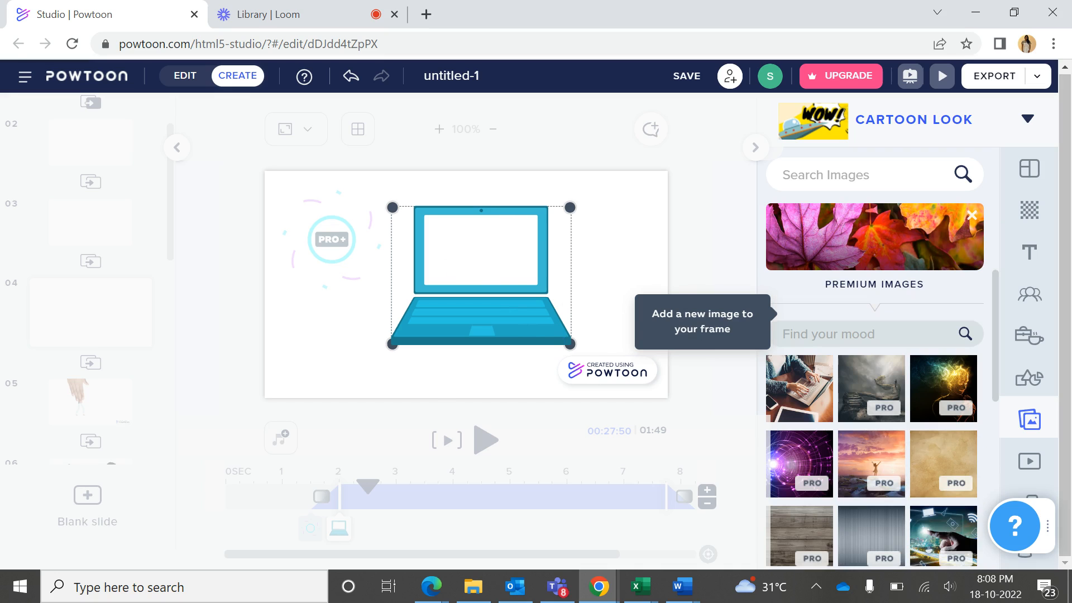
scroll(875, 385, down, 10)
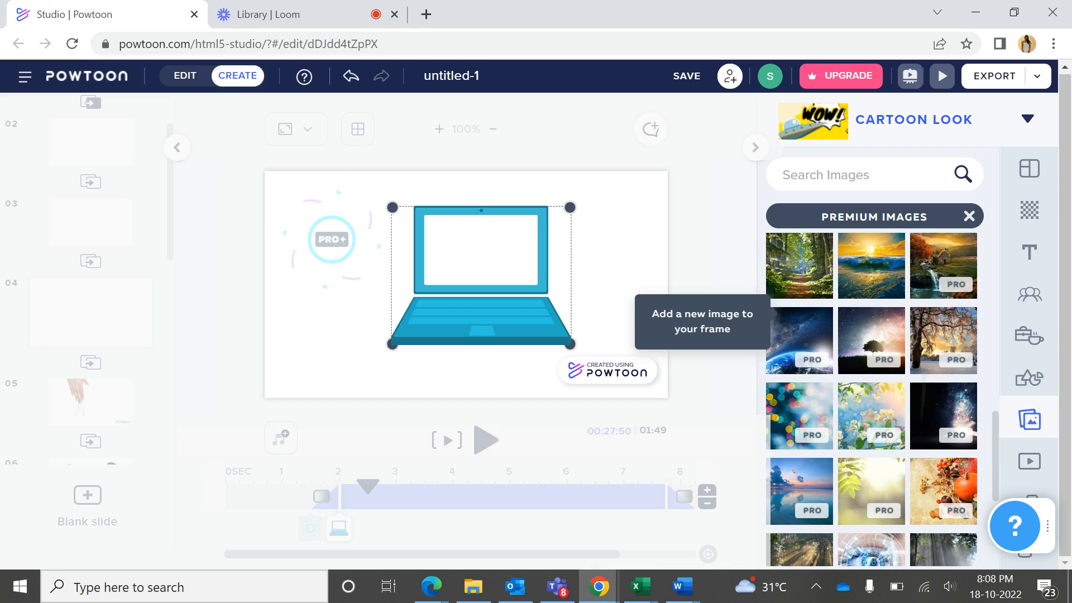
scroll(874, 399, down, 3)
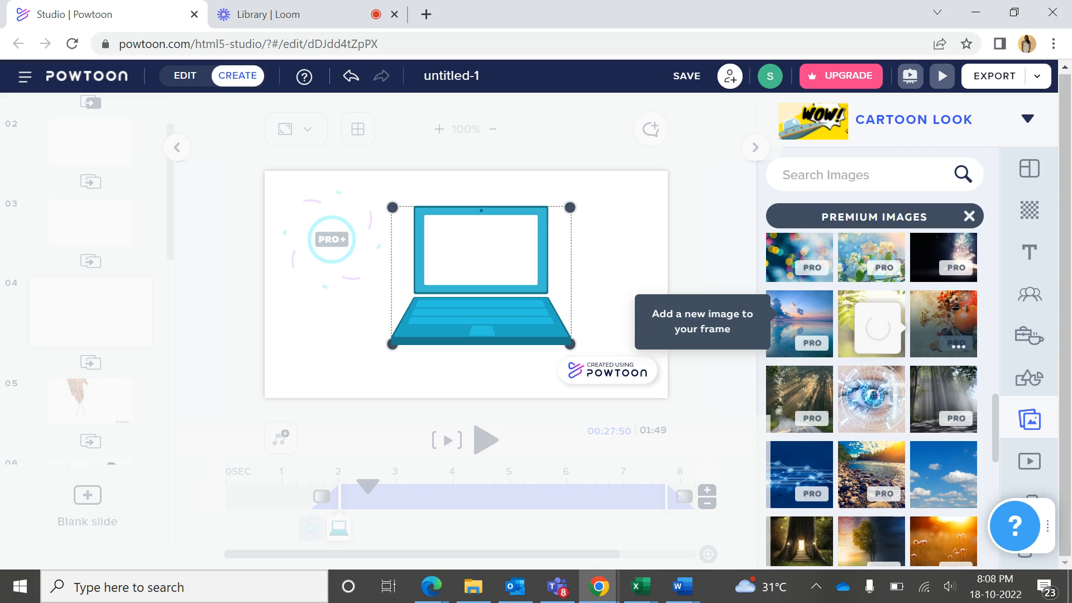
click(943, 324)
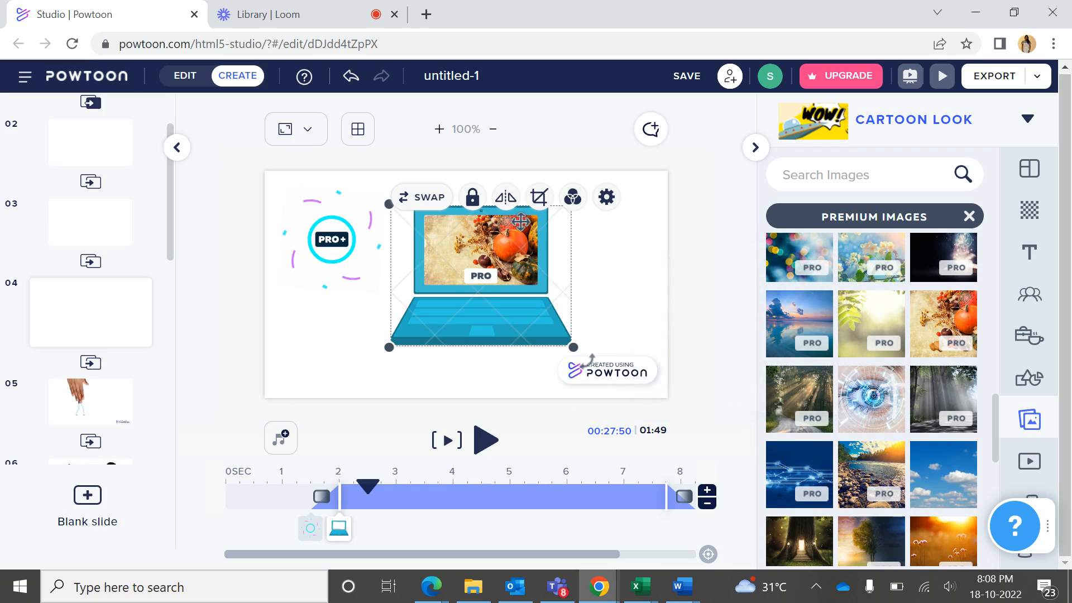
click(629, 300)
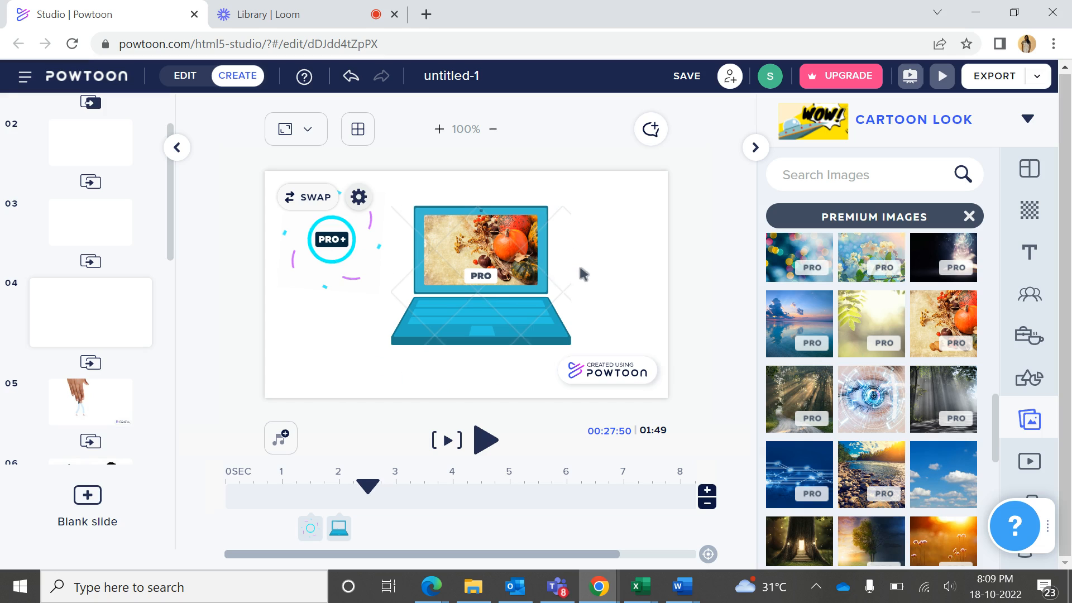
click(268, 17)
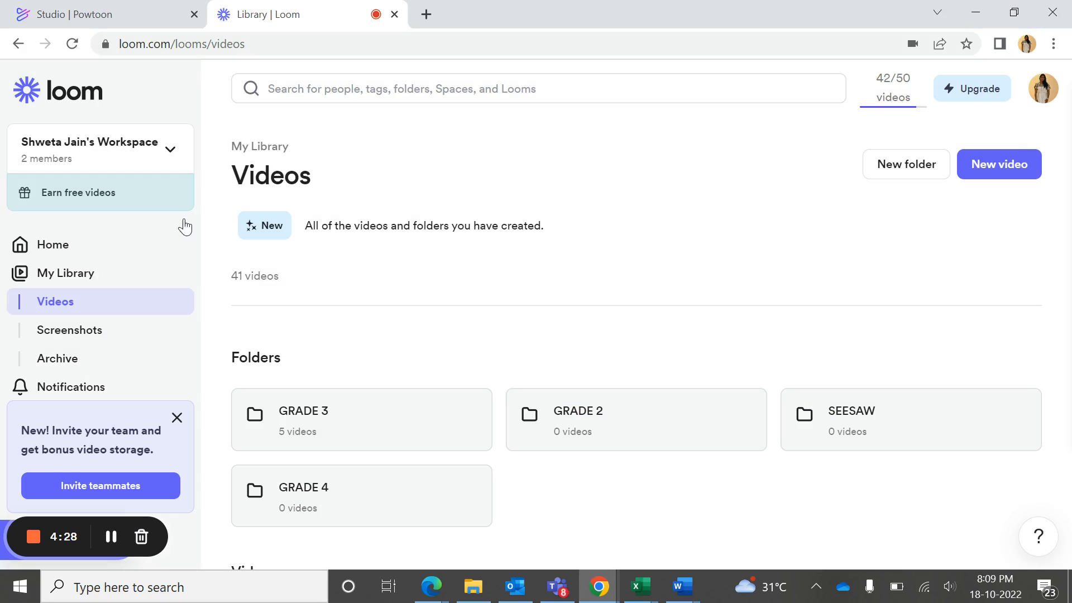